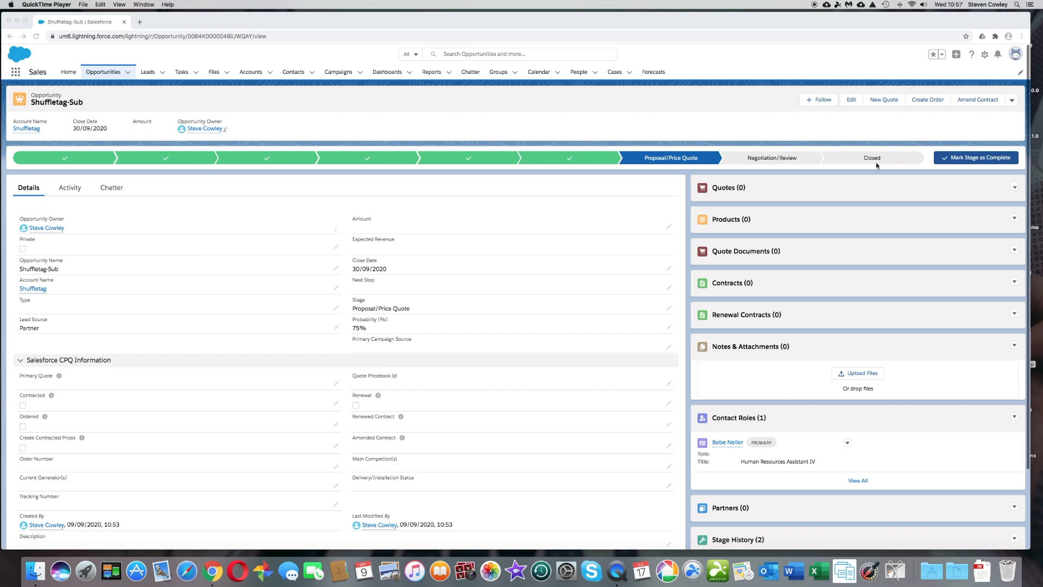
Step: Create a primary quote on the Shuffletag-Sub opportunity with a subscription term of 24 and start date 09/09/2020
left_click(885, 103)
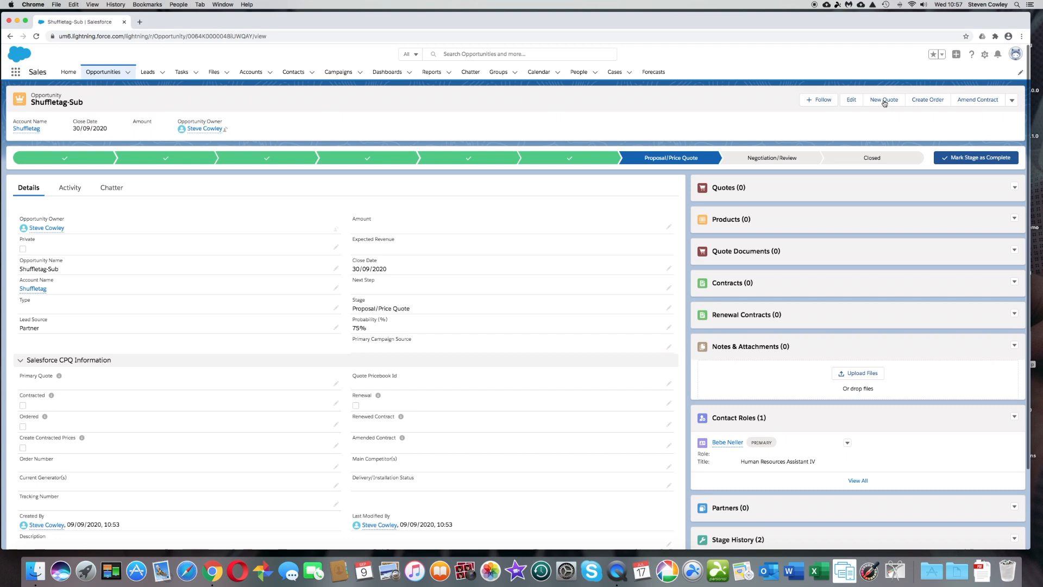
left_click(884, 102)
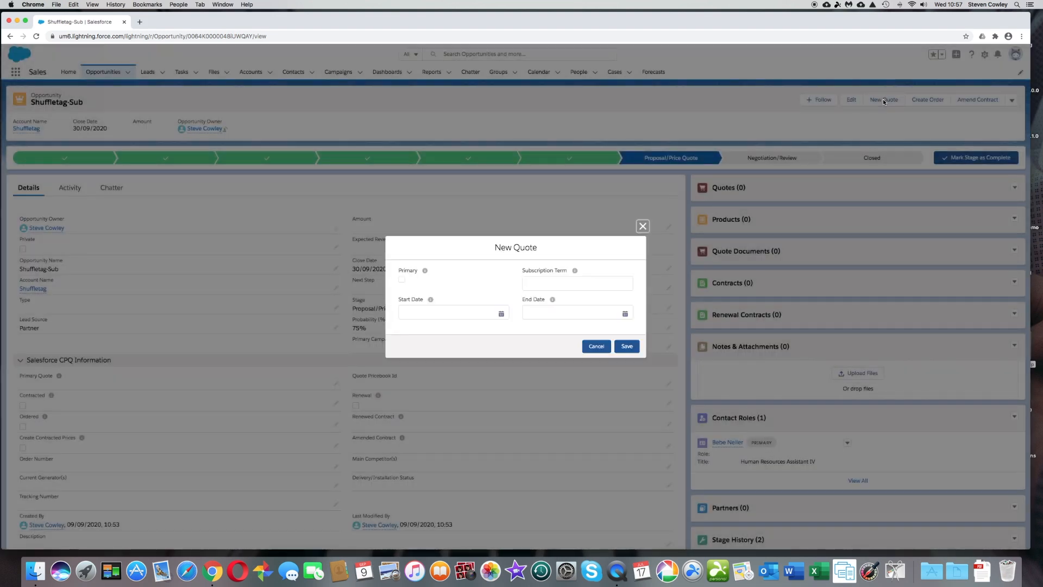
left_click(402, 280)
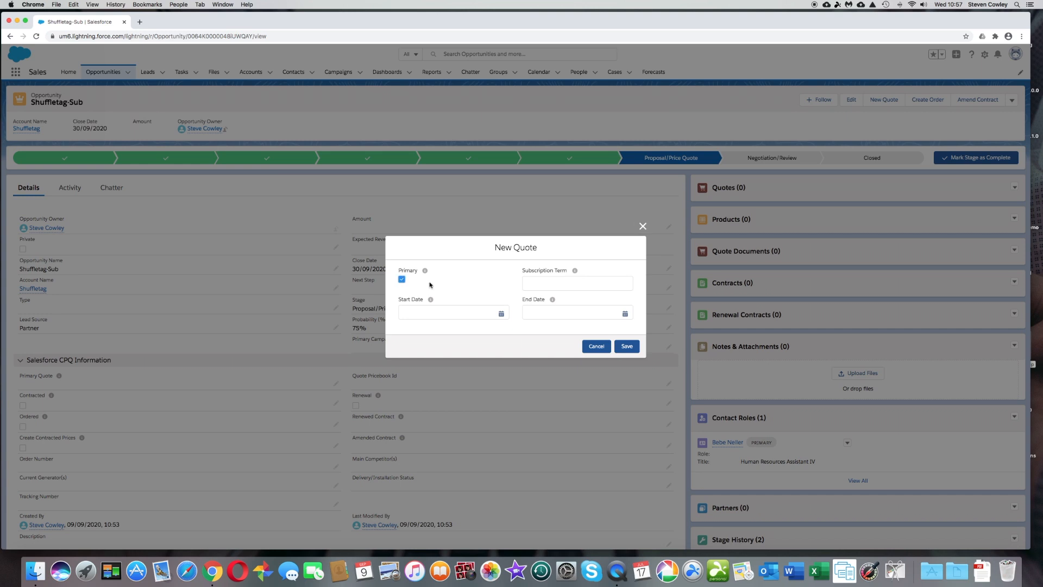
left_click(547, 280)
type("24")
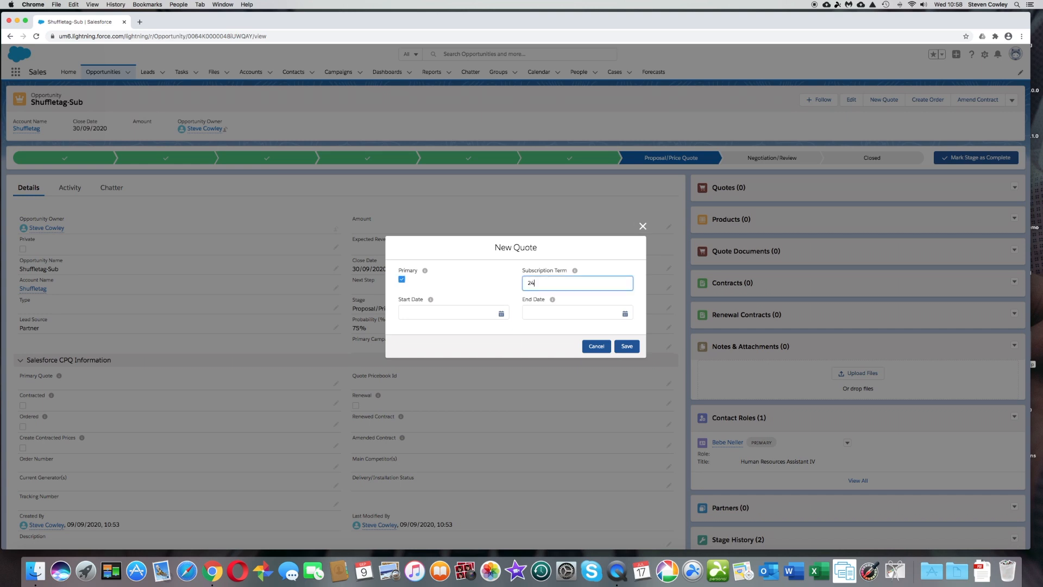
left_click(502, 317)
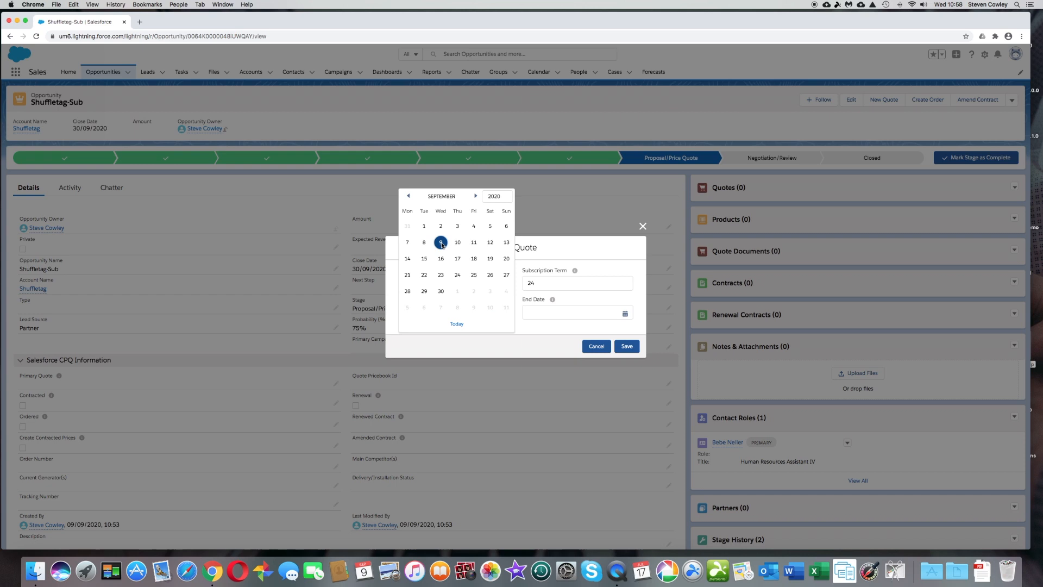
left_click(442, 245)
left_click(628, 346)
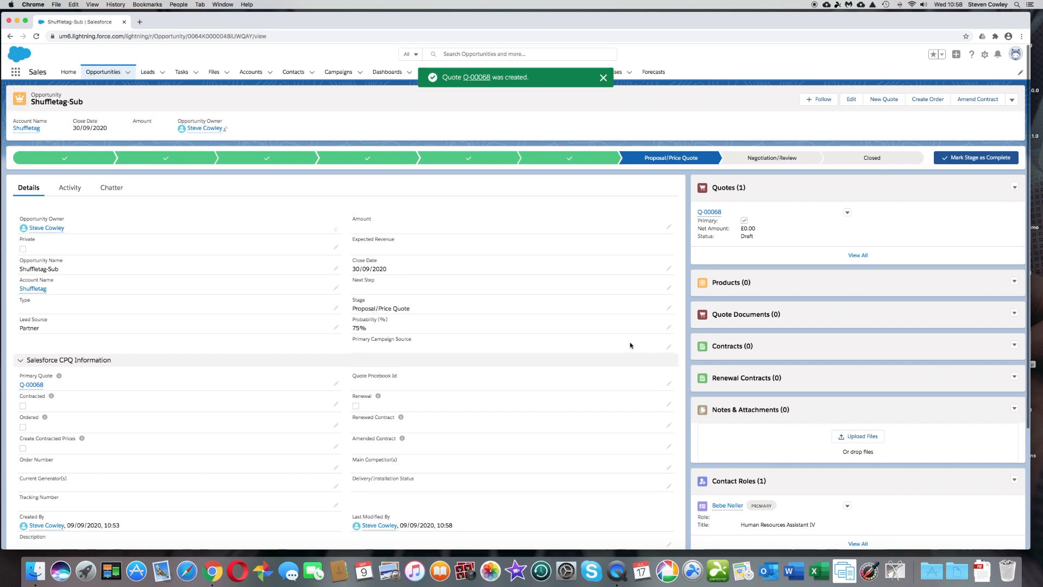
Step: Open the new quote's line editor and choose the Standard Price Book
left_click(710, 212)
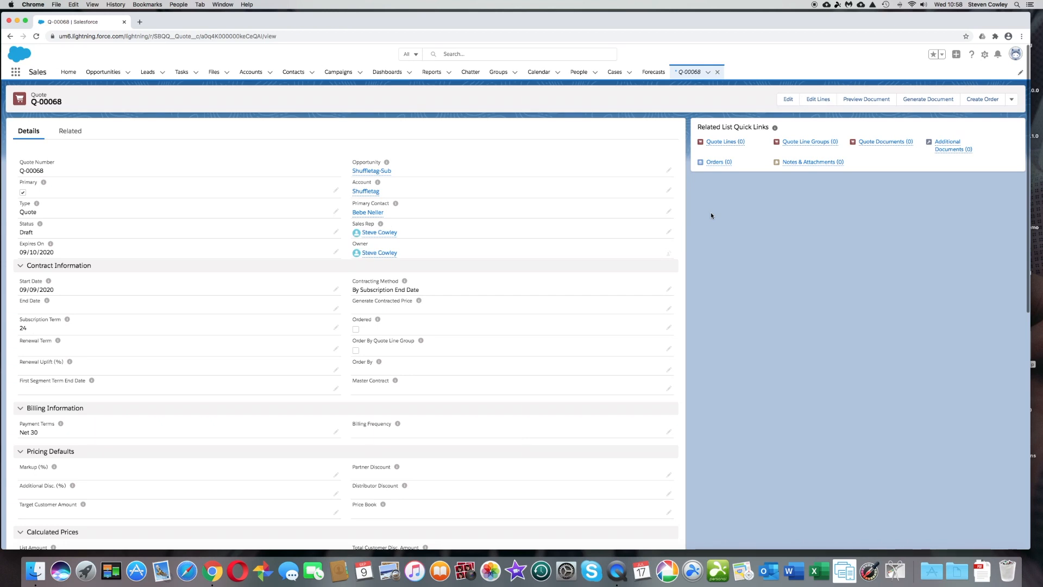
left_click(820, 100)
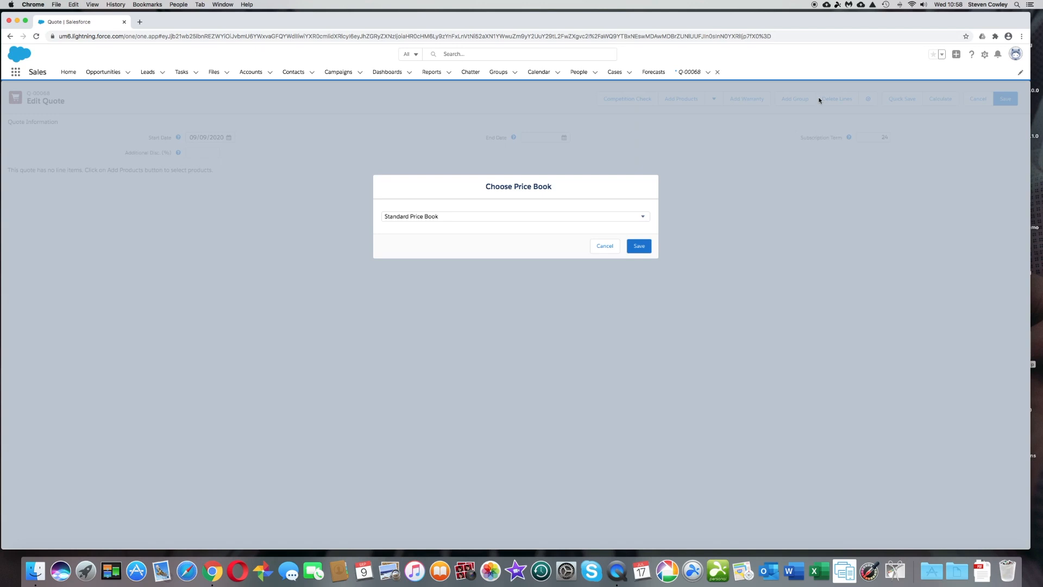
left_click(633, 248)
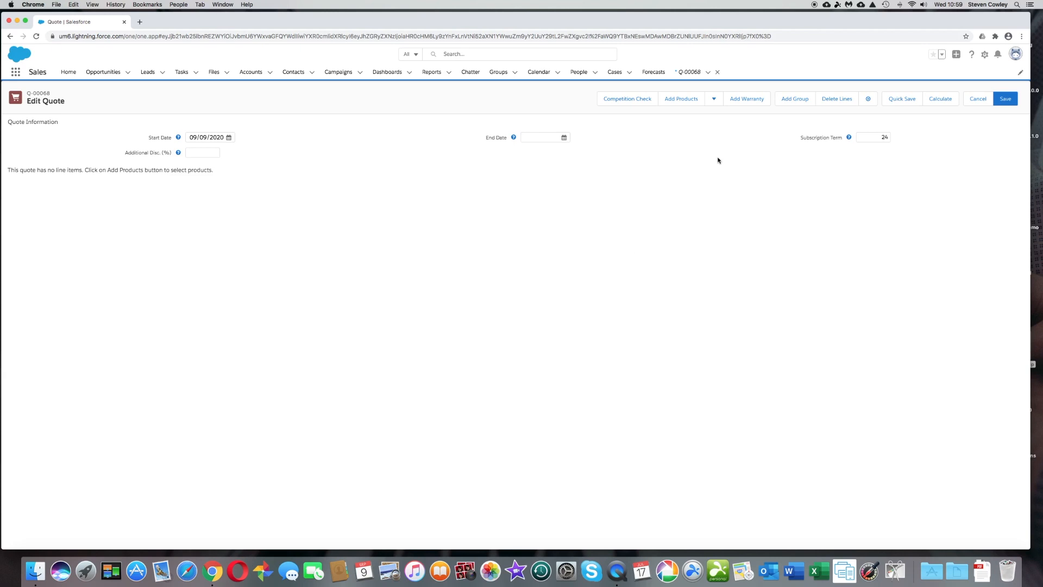
Step: Add the products Hardware, Subscription-Example-StartProduct, Subscription One Off and Subscription Ongoing to the quote
left_click(687, 100)
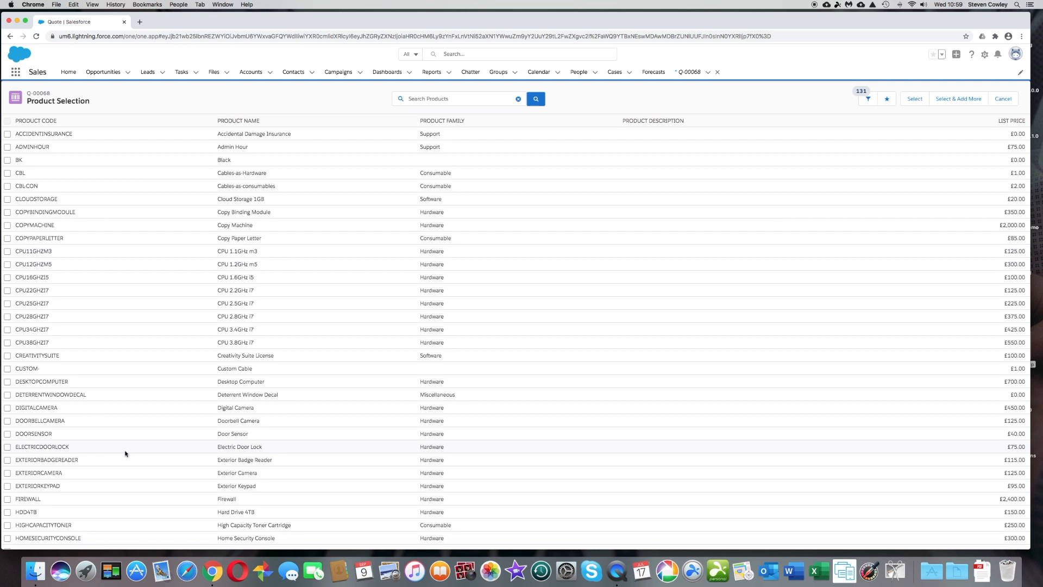
scroll(135, 452, "down", 3)
left_click(7, 499)
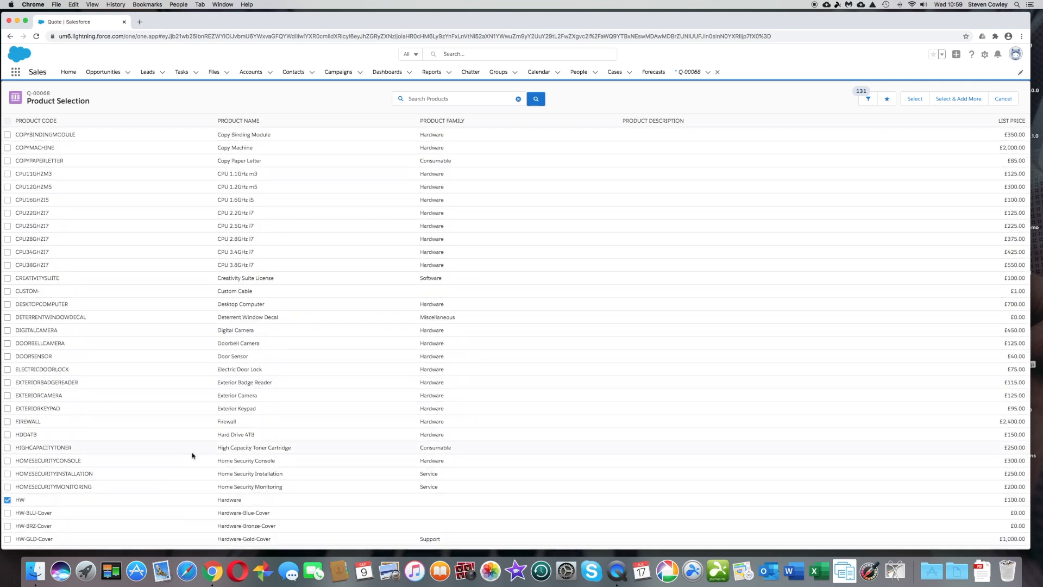
scroll(192, 456, "down", 10)
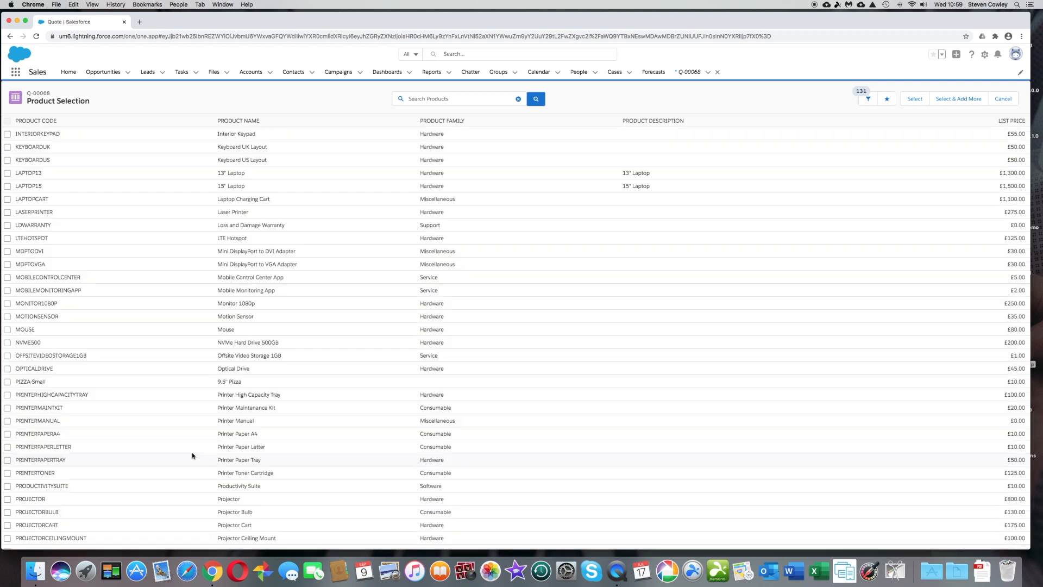
scroll(192, 456, "down", 13)
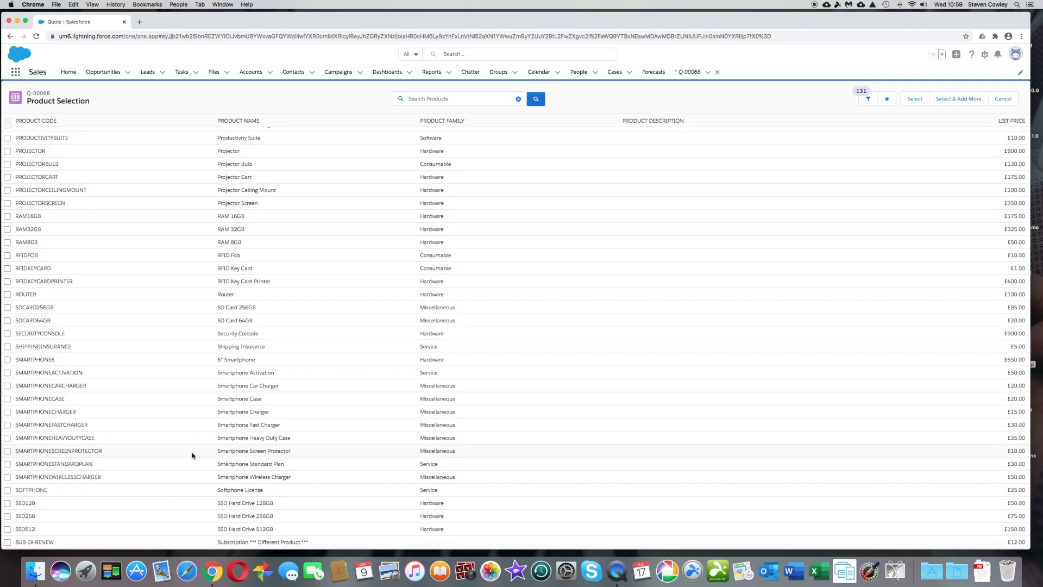
scroll(192, 456, "down", 4)
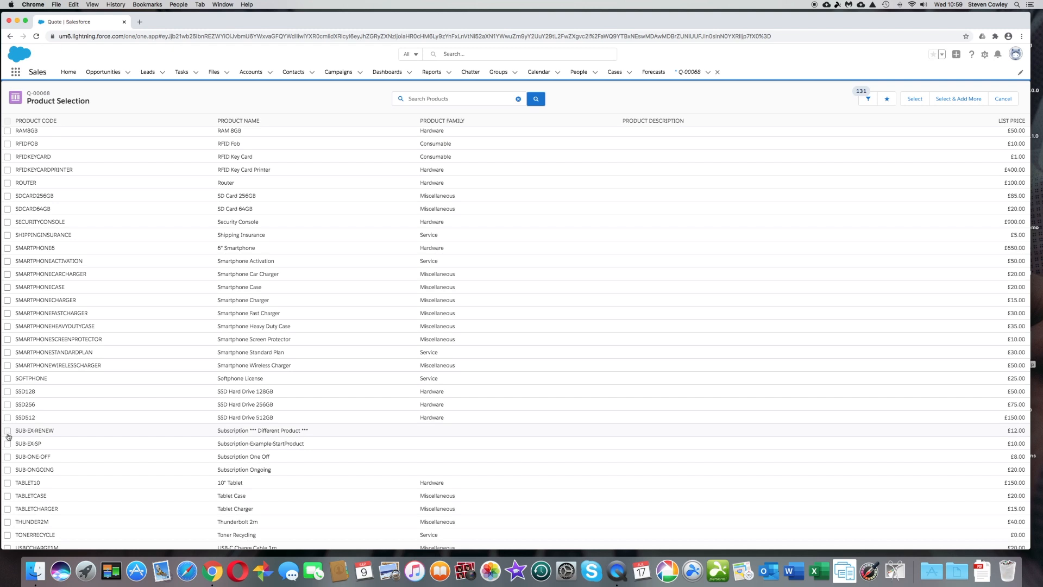
left_click(8, 444)
left_click(9, 457)
left_click(10, 470)
left_click(911, 100)
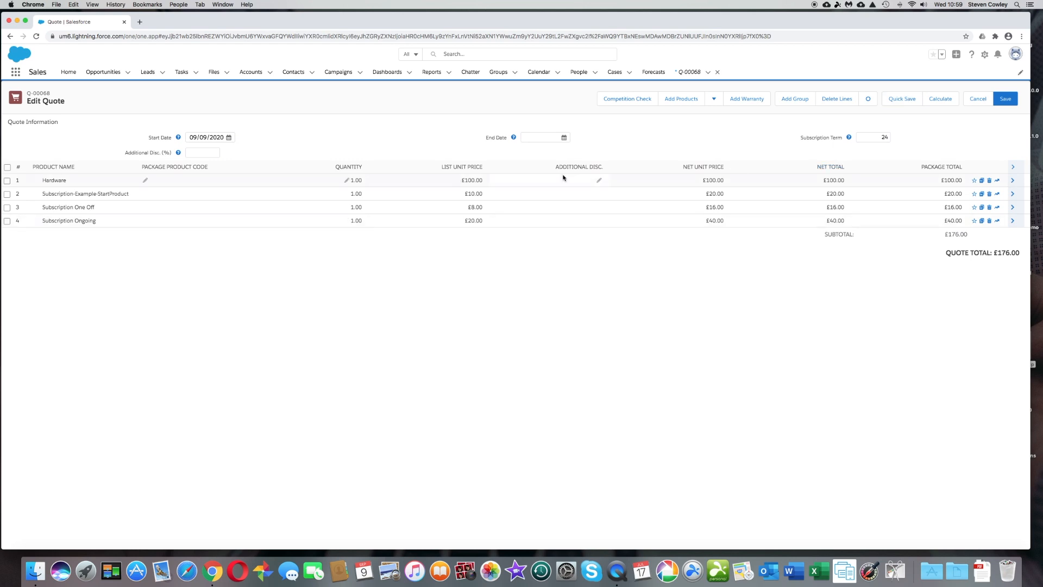
Step: Set the Hardware line's quantity to 5, recalculate the quote and save it
left_click(348, 180)
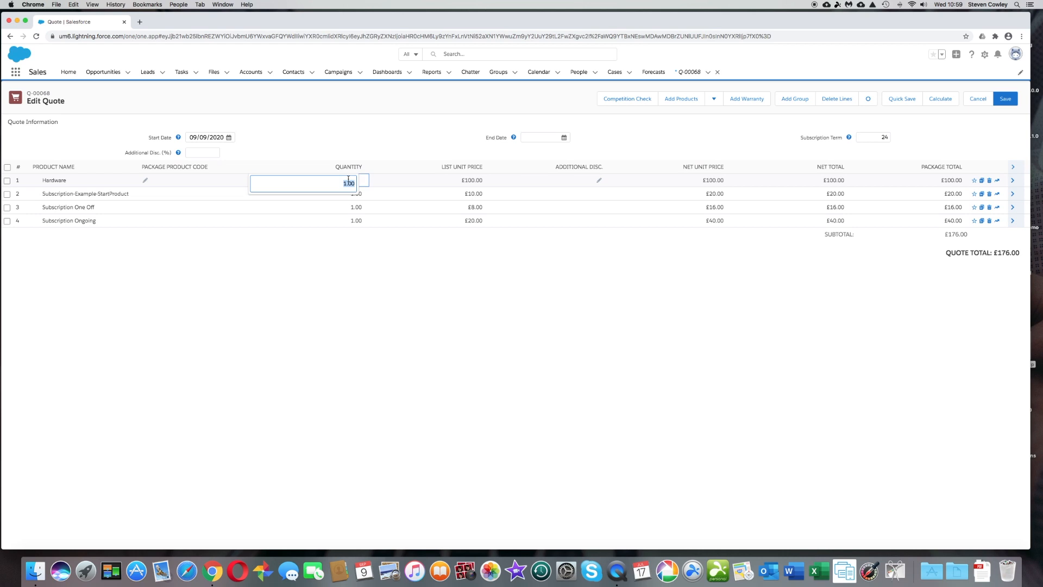
type("5")
left_click(451, 258)
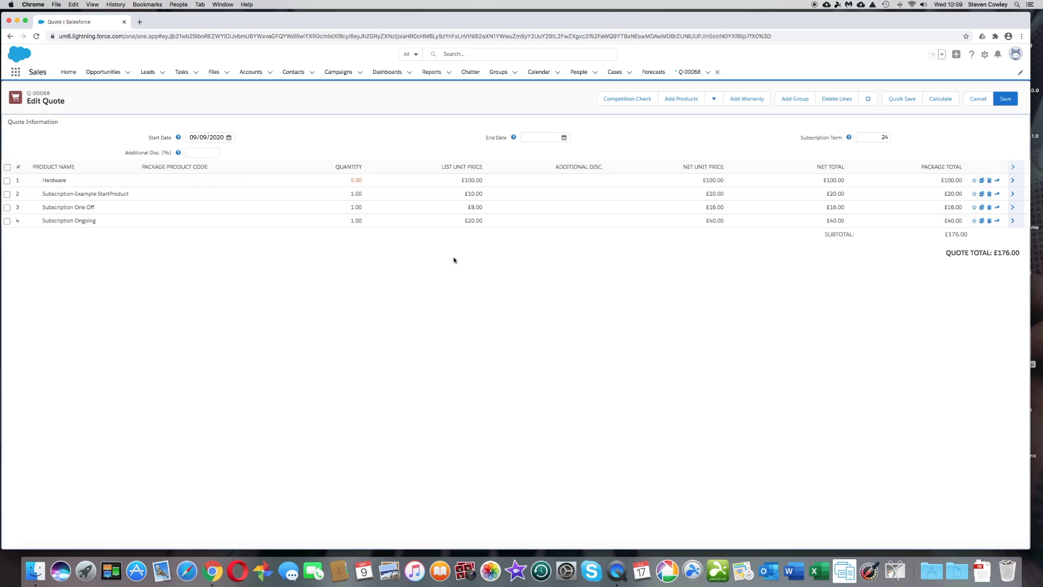
left_click(944, 101)
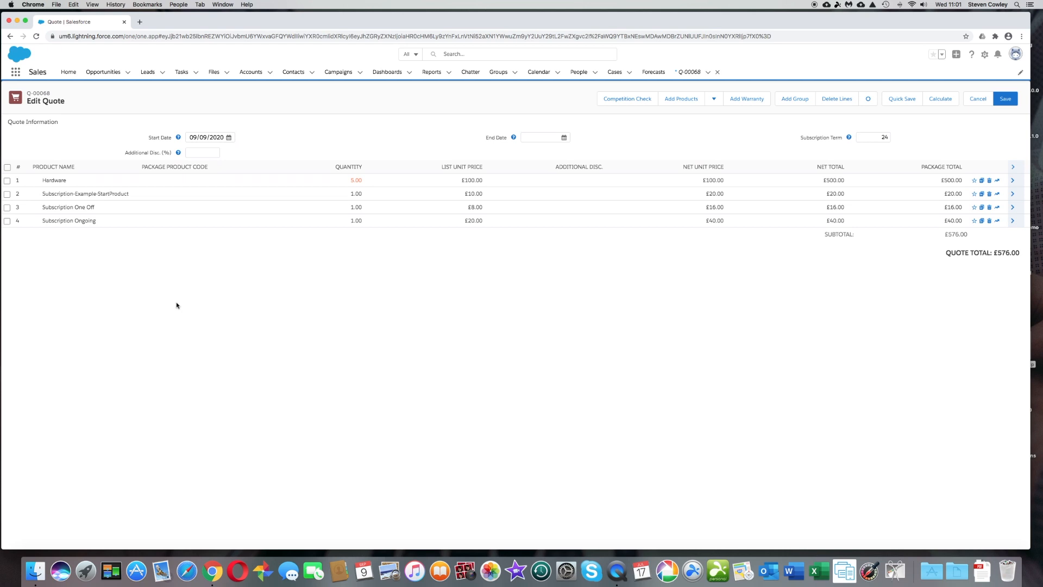
left_click(1006, 99)
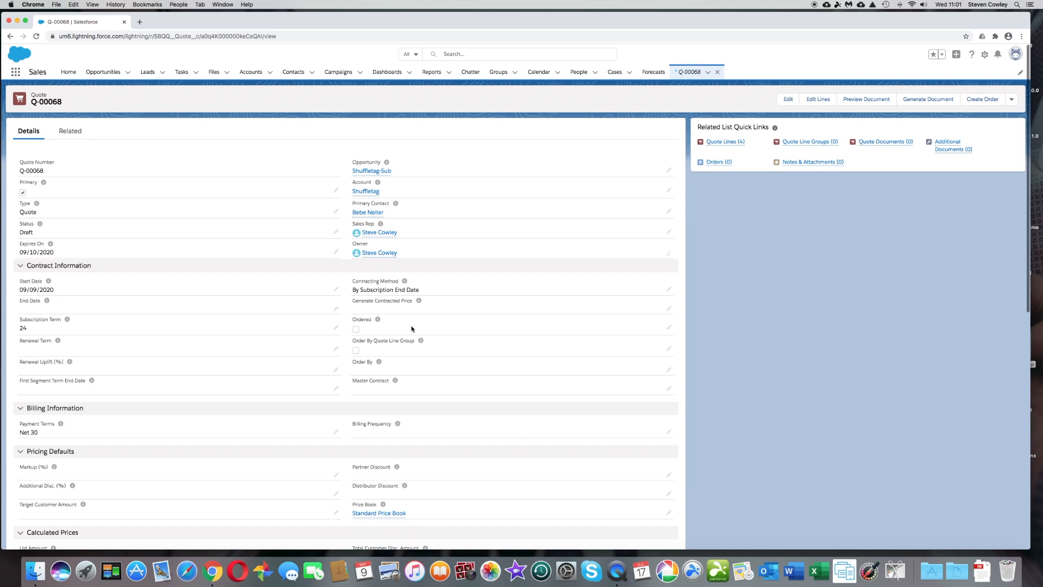
Step: Set the quote's renewal term to 12, mark it as Ordered and save
left_click(334, 350)
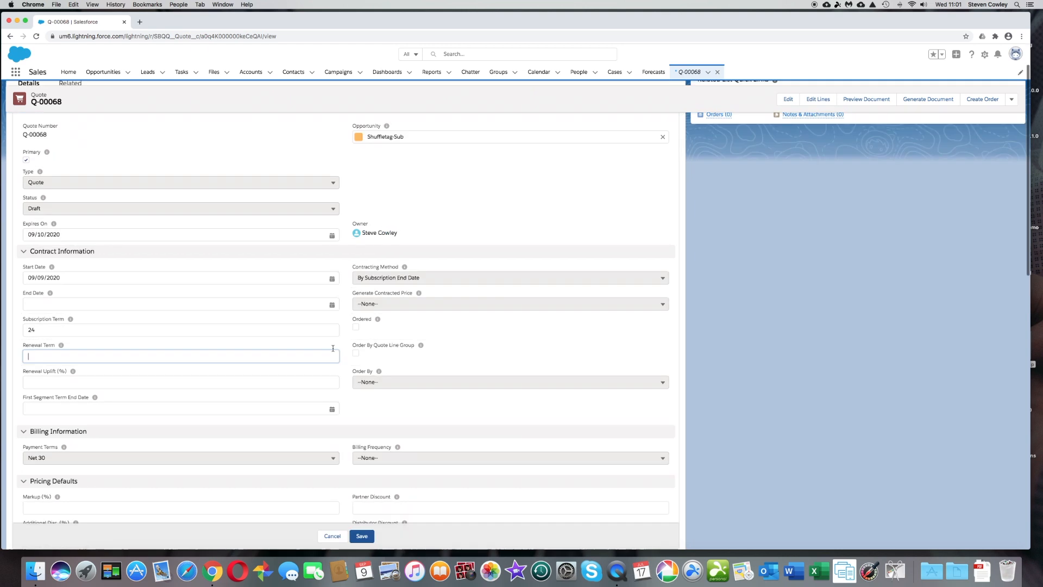
type("12")
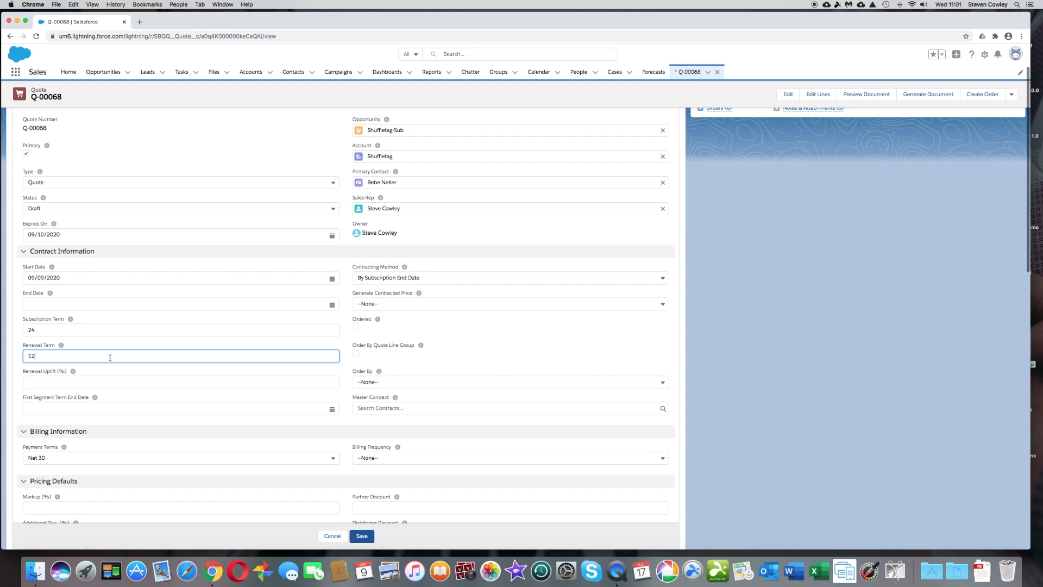
left_click(356, 327)
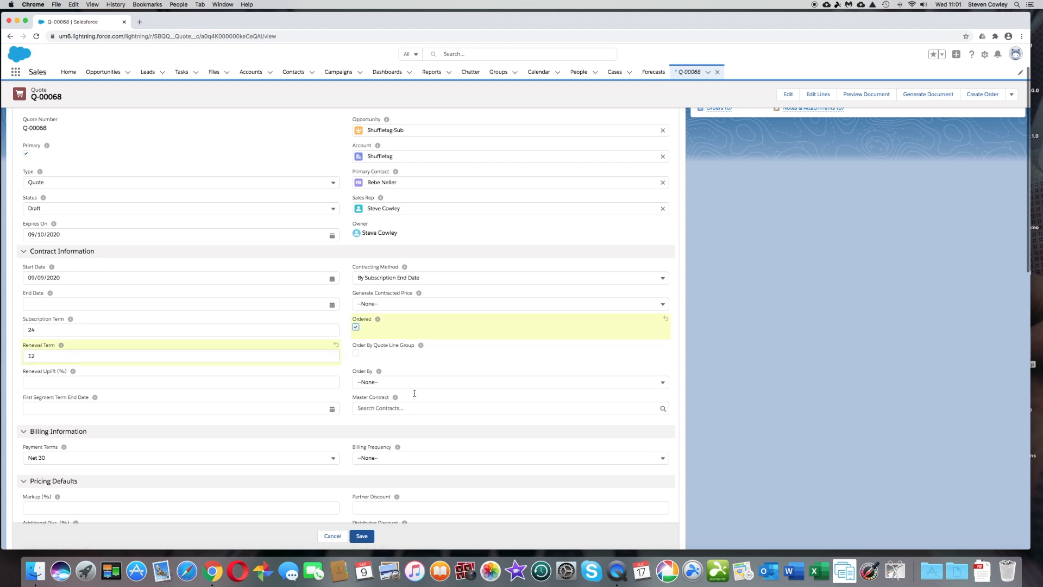
left_click(366, 537)
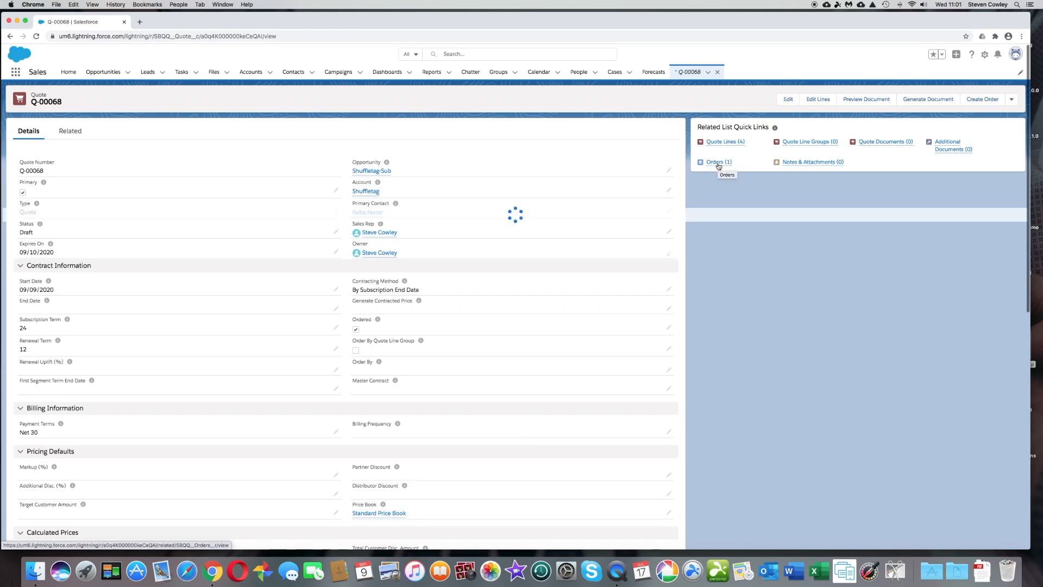
Step: Open the order generated from the quote and activate it
mouse_move(718, 166)
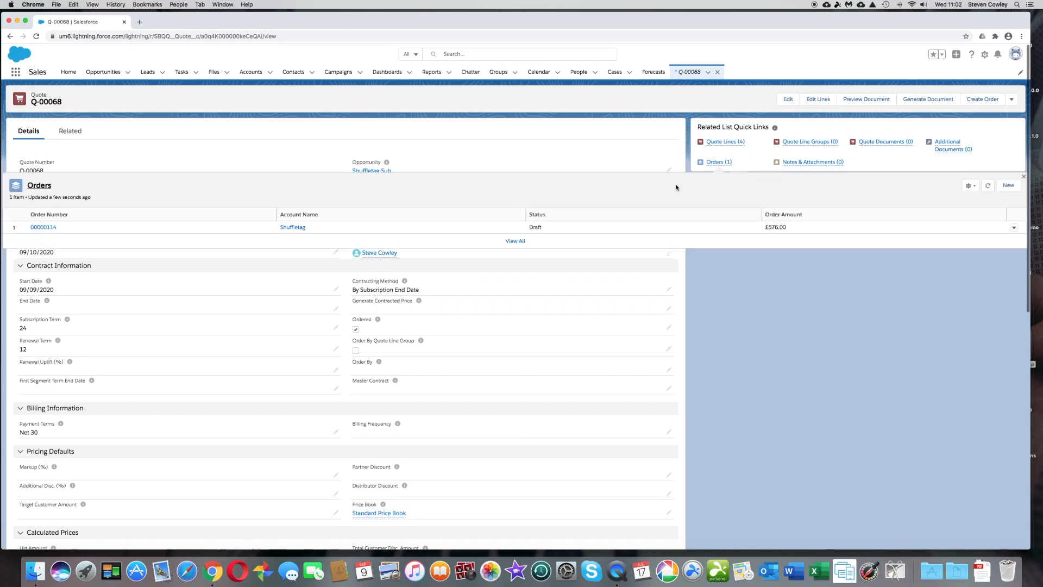
left_click(55, 227)
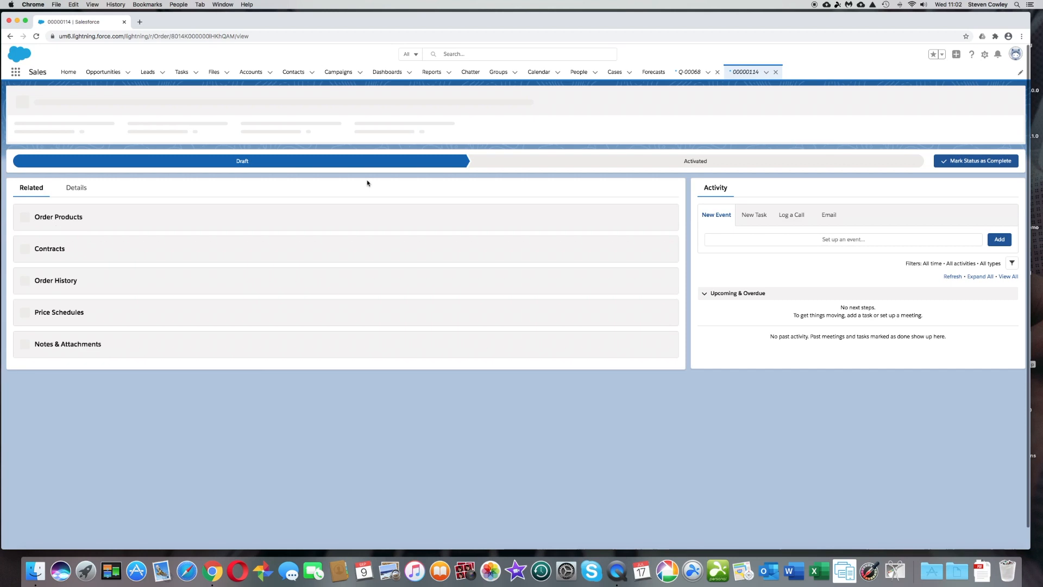
left_click(677, 163)
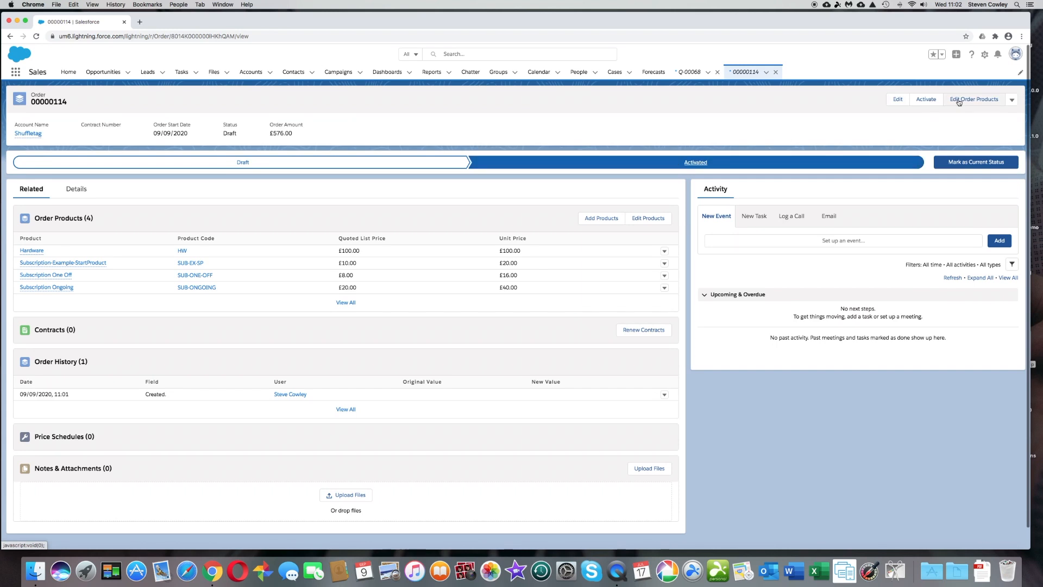
left_click(927, 100)
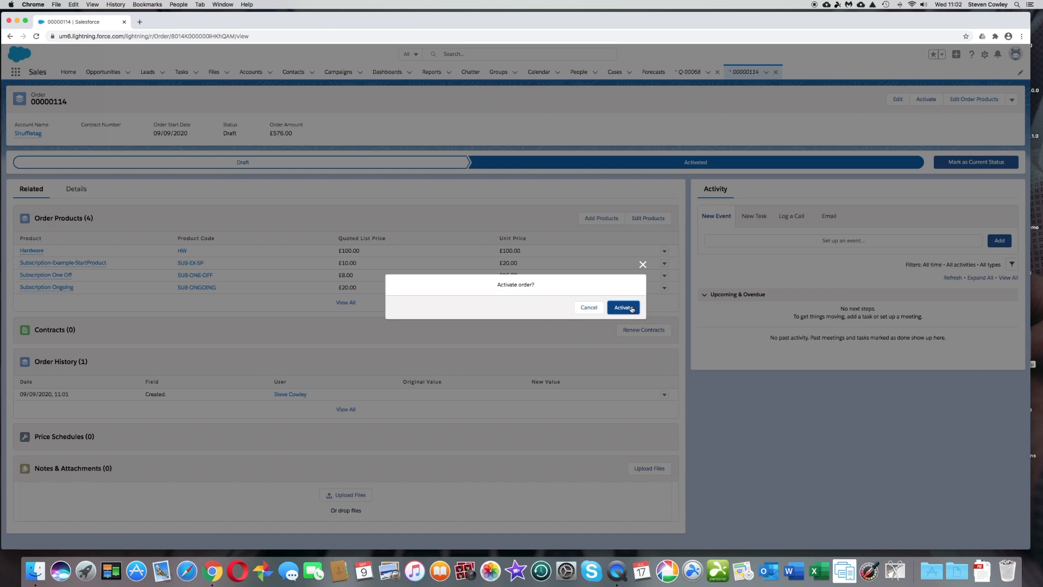
left_click(632, 309)
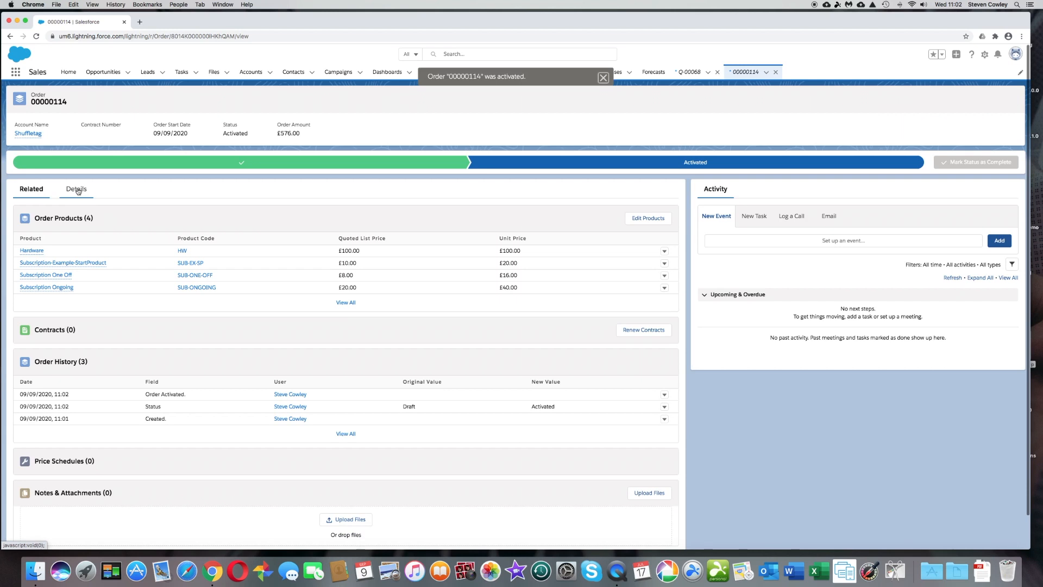
Step: Mark the activated order as Contracted in its contract information and save
left_click(77, 190)
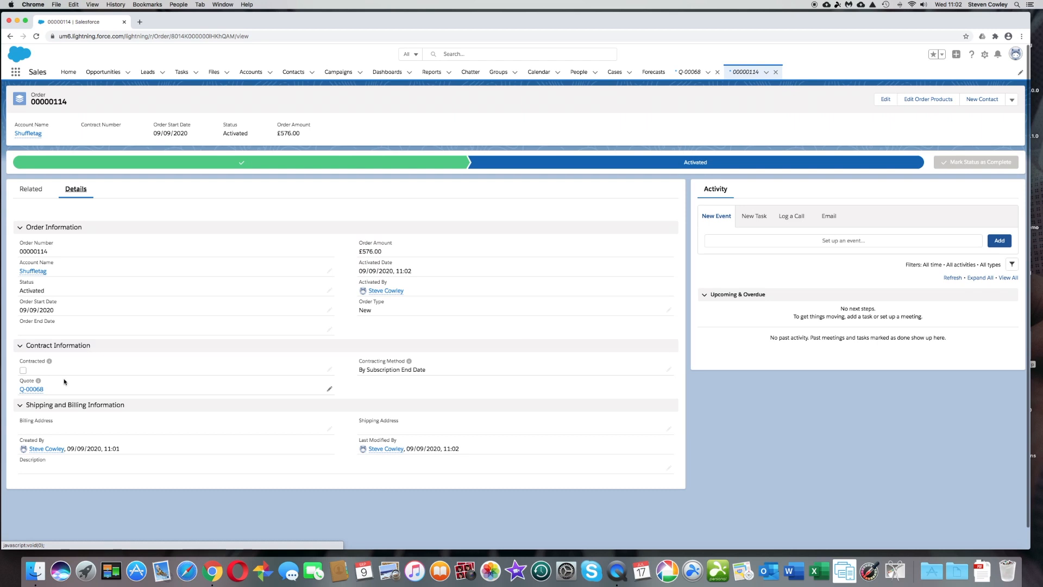
left_click(331, 371)
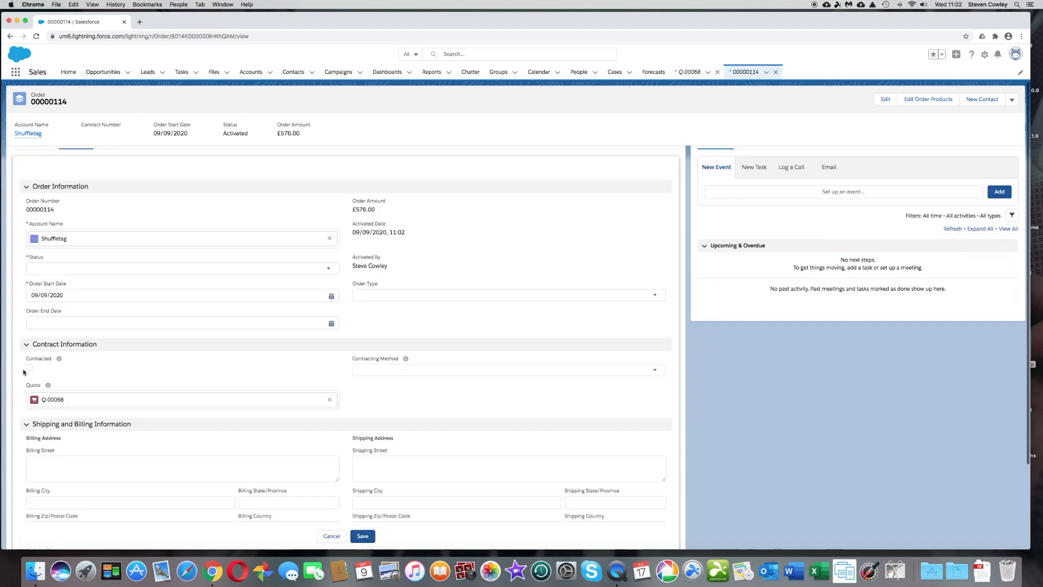
left_click(29, 368)
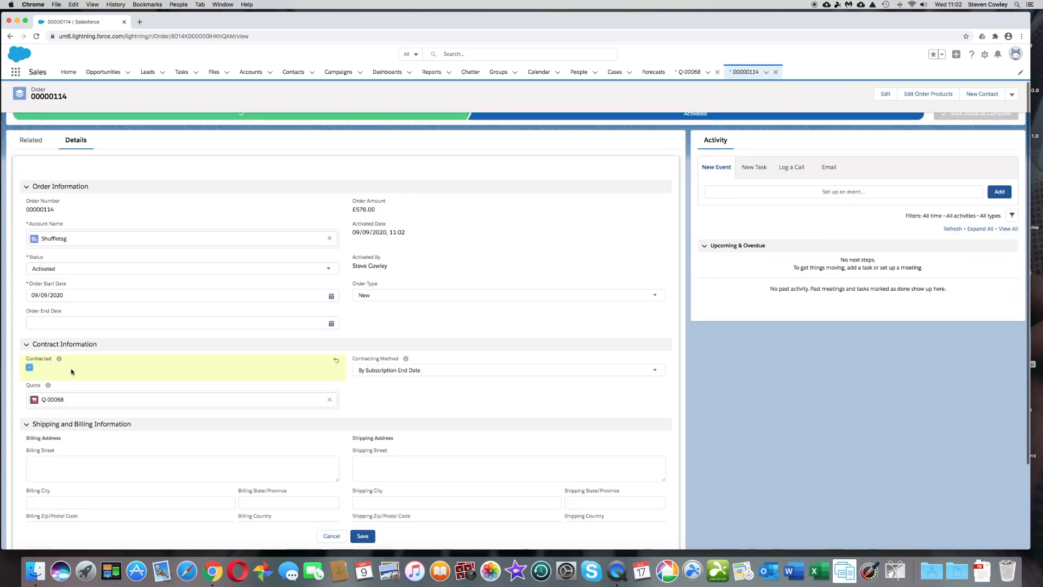
left_click(363, 536)
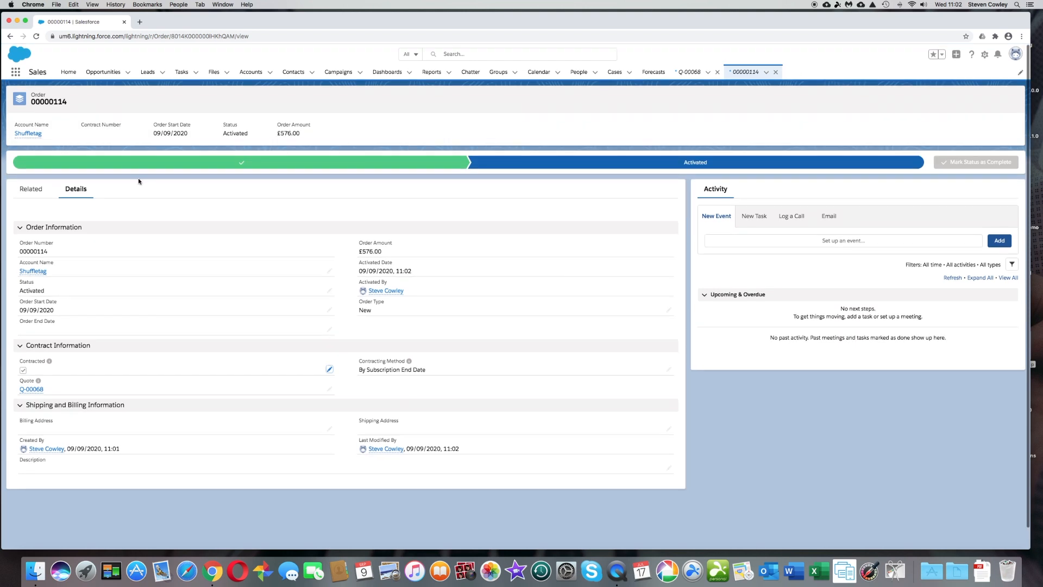
Step: Open the Shuffletag account from the order and check its related assets and subscriptions
left_click(26, 136)
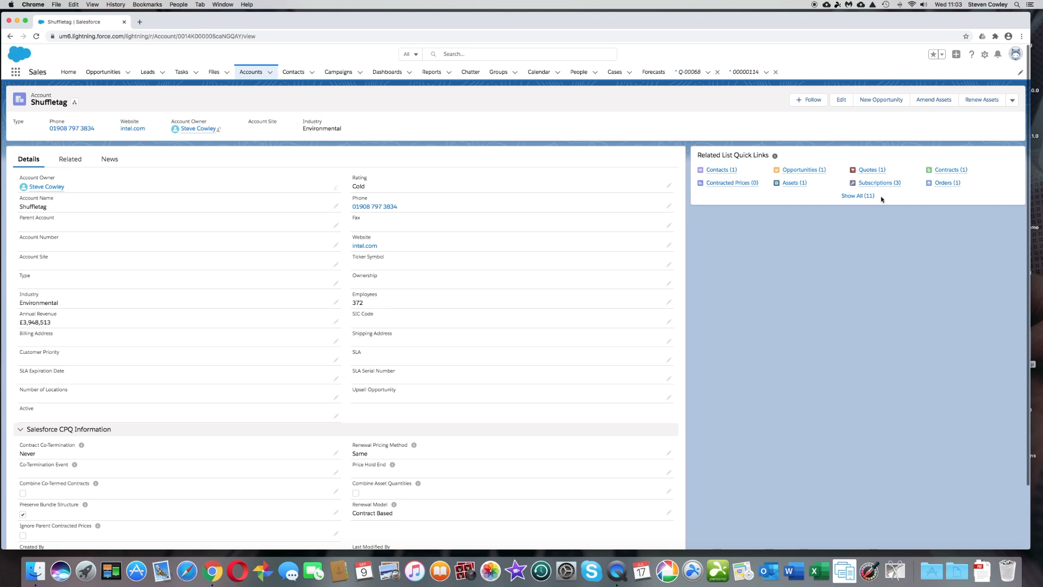
left_click(791, 184)
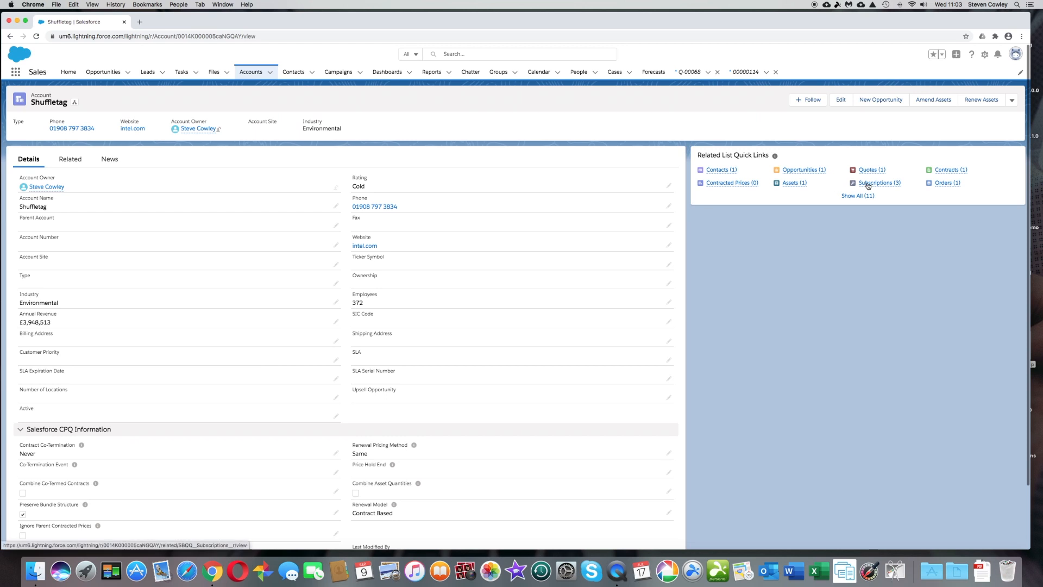
mouse_move(868, 185)
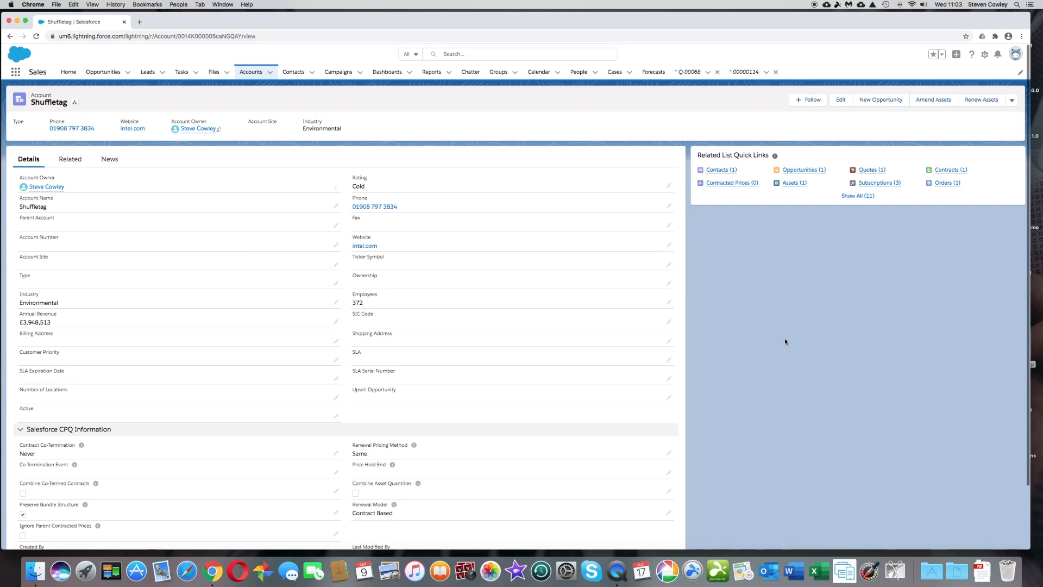
Step: Open the draft contract related to the Shuffletag account and activate it
scroll(346, 385, "down", 3)
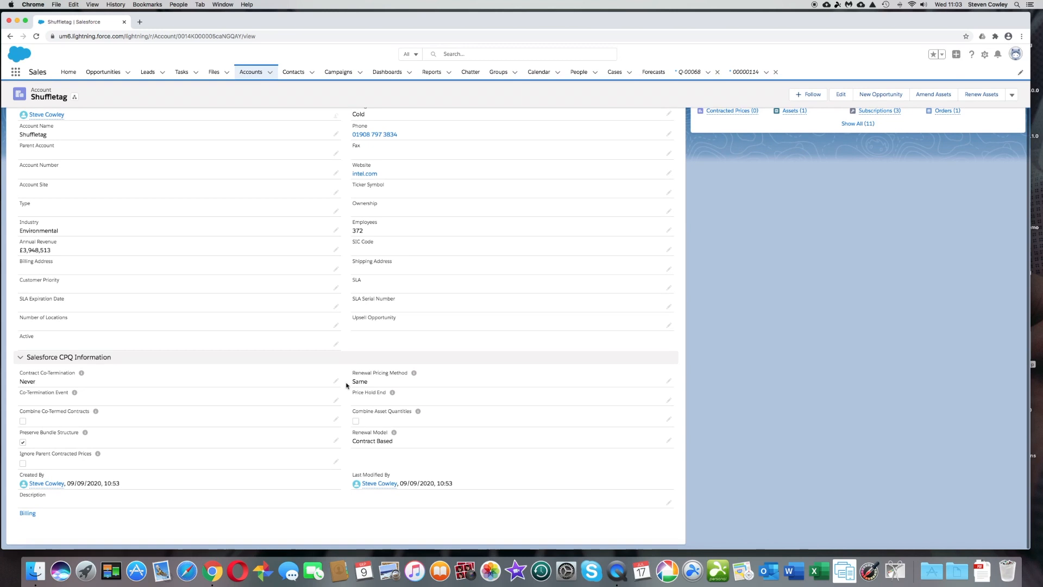
scroll(346, 386, "up", 2)
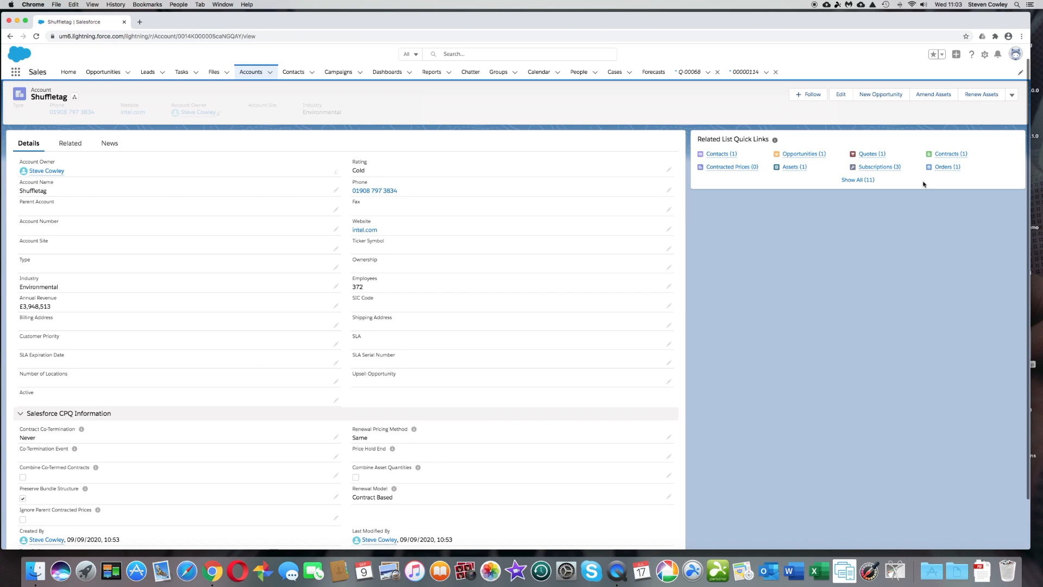
left_click(951, 157)
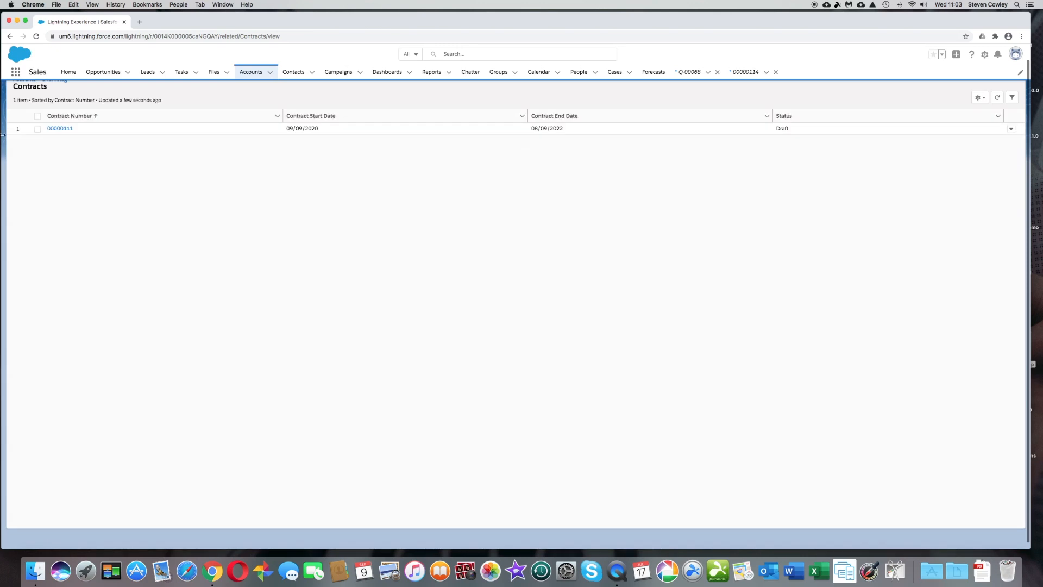
left_click(60, 131)
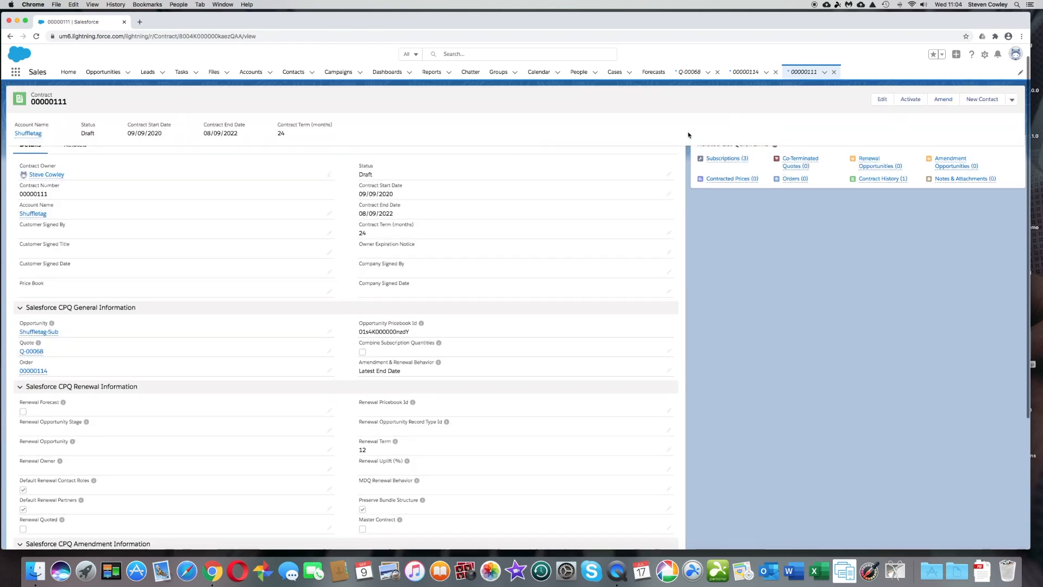
left_click(912, 102)
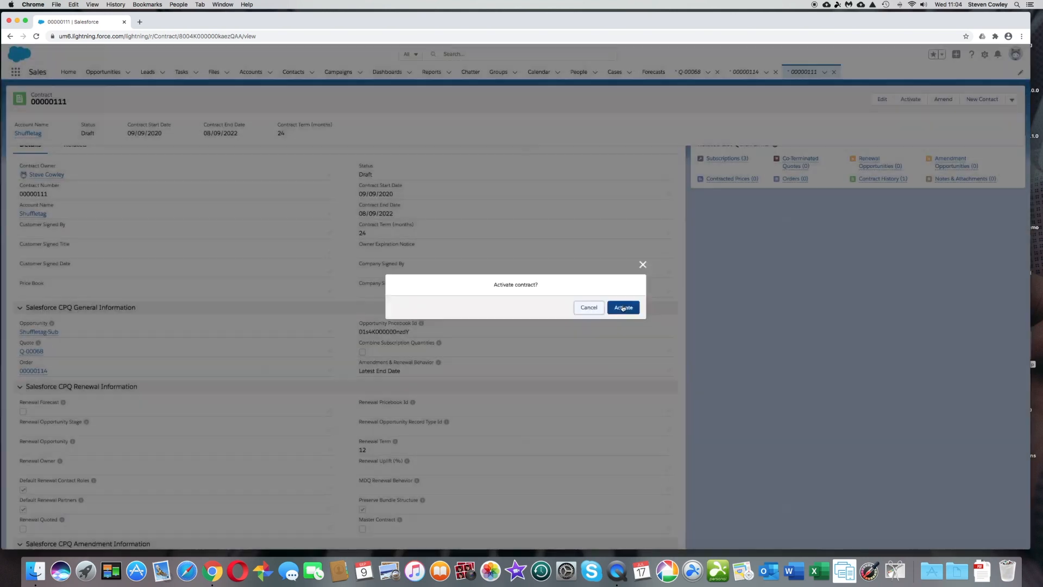
left_click(623, 307)
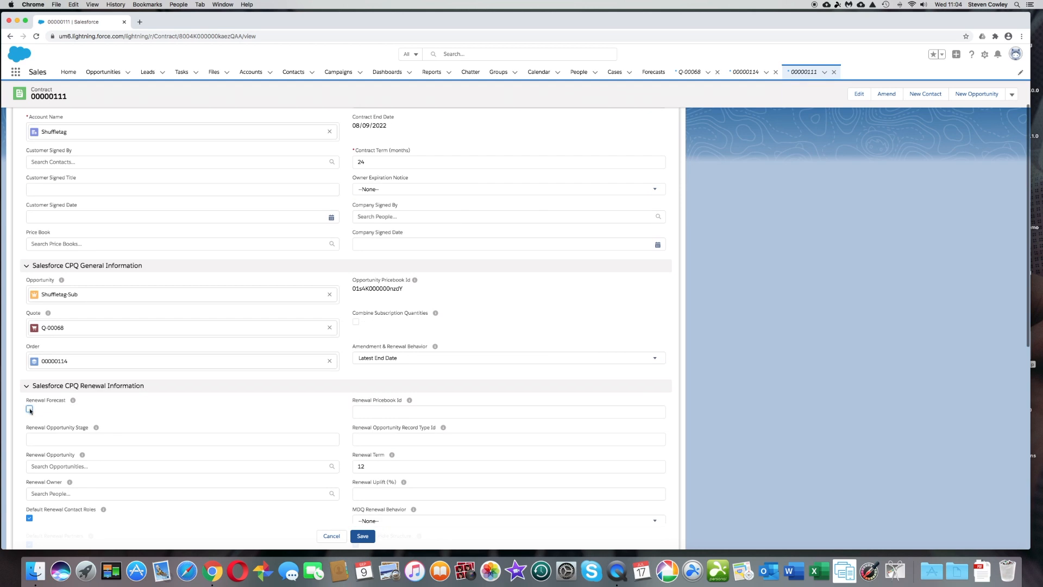
Step: Enable Renewal Forecast in the activated contract's renewal information and save the contract
left_click(29, 409)
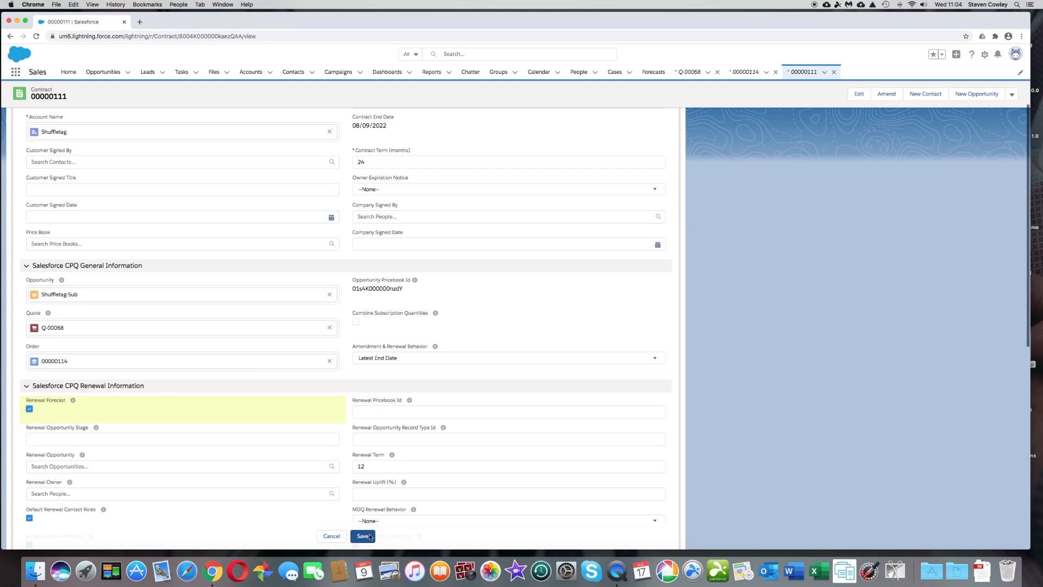
left_click(363, 536)
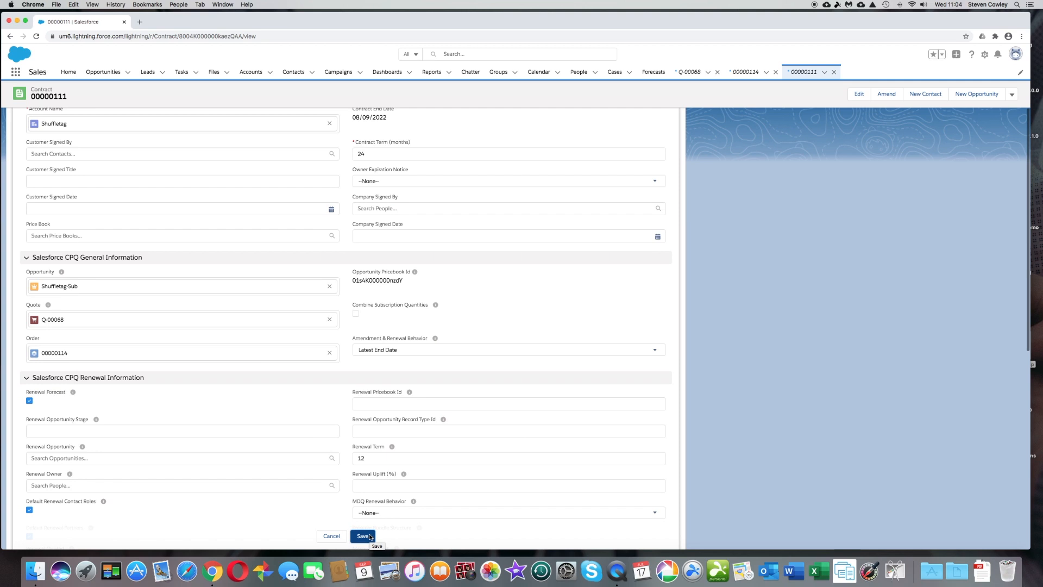
left_click(370, 537)
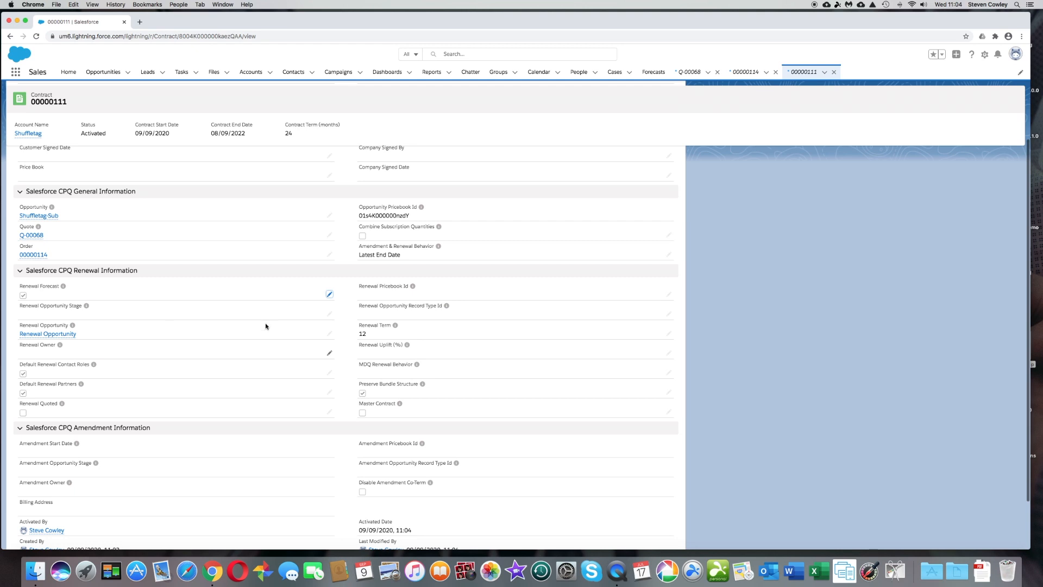
Step: Open the renewal opportunity linked to the contract and examine its products
scroll(264, 333, "up", 3)
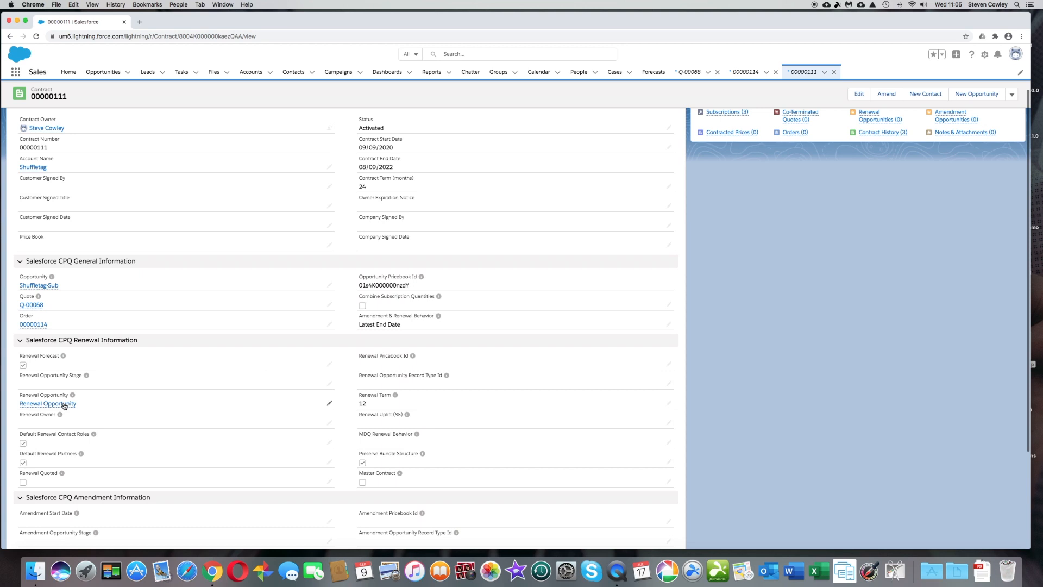
mouse_move(64, 405)
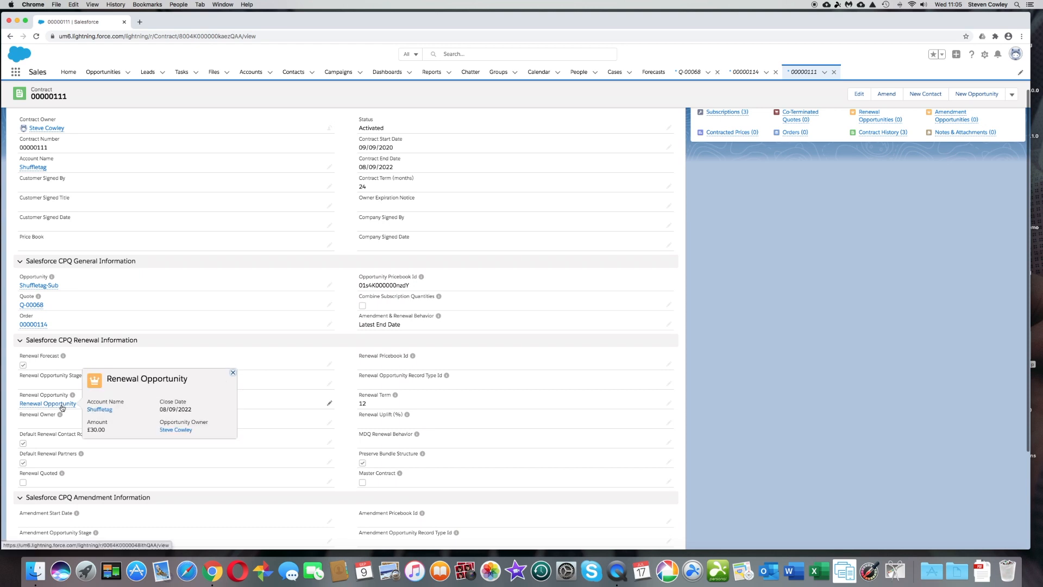
left_click(62, 405)
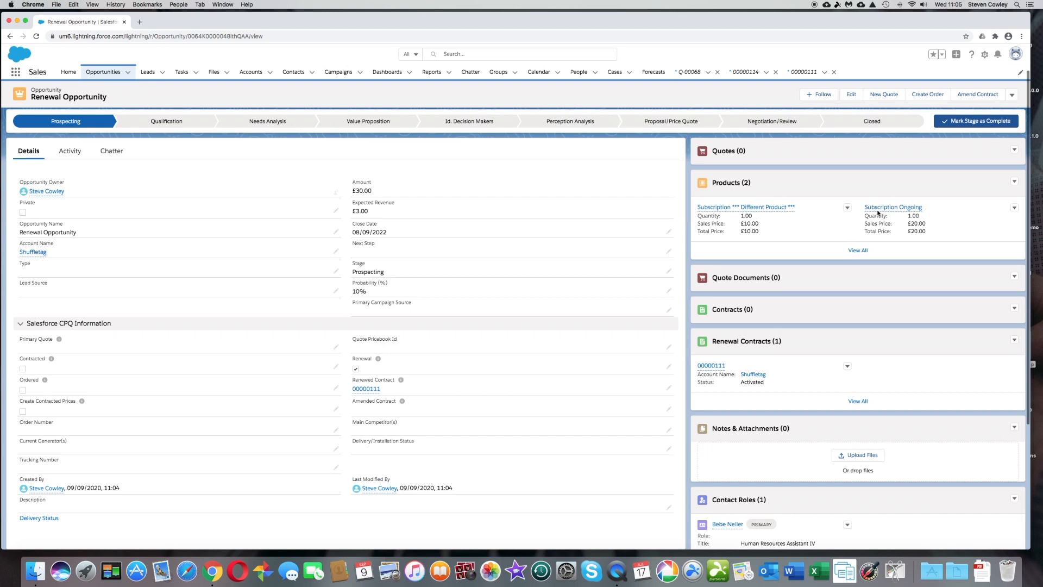
mouse_move(906, 215)
Step: Return to the Shuffletag account, open its activated contract and create an amendment quote for its subscriptions
left_click(753, 375)
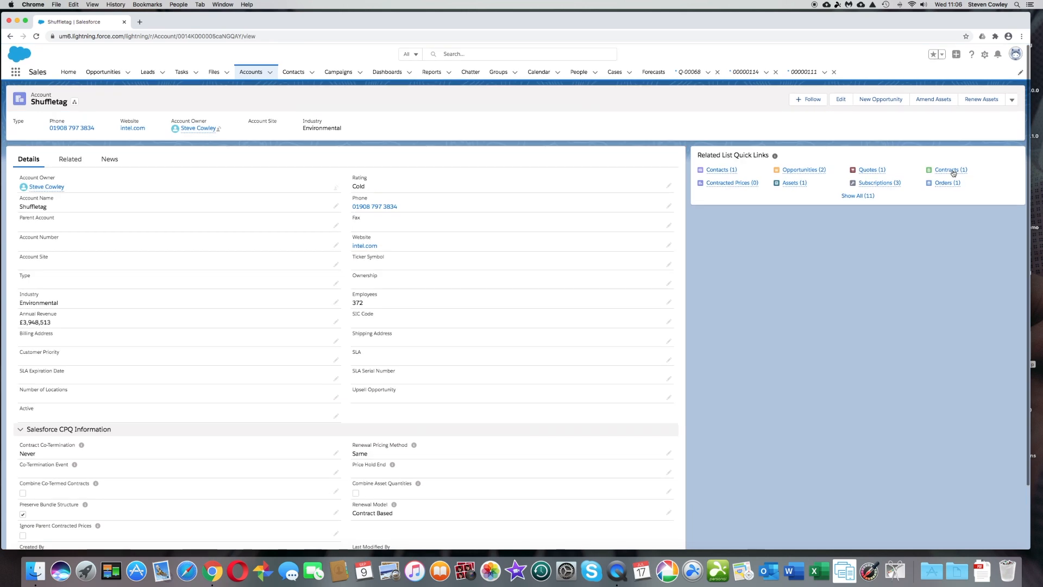
left_click(953, 173)
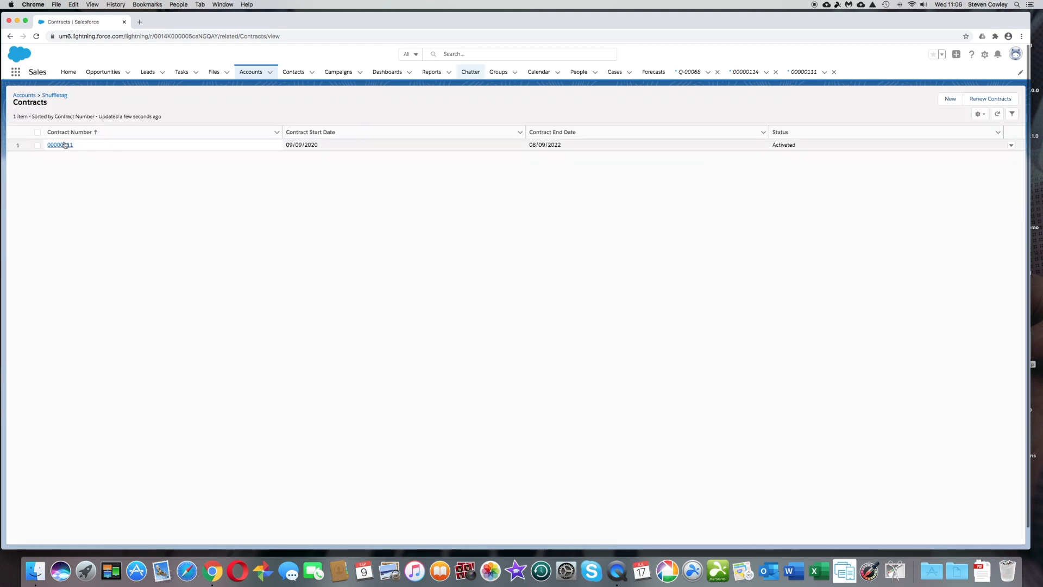
left_click(64, 144)
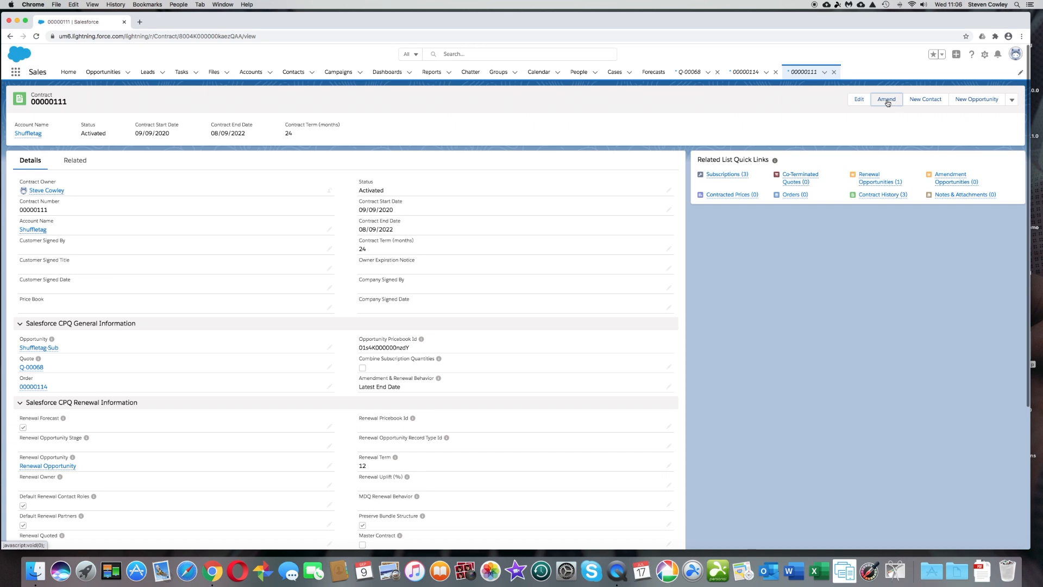
left_click(887, 100)
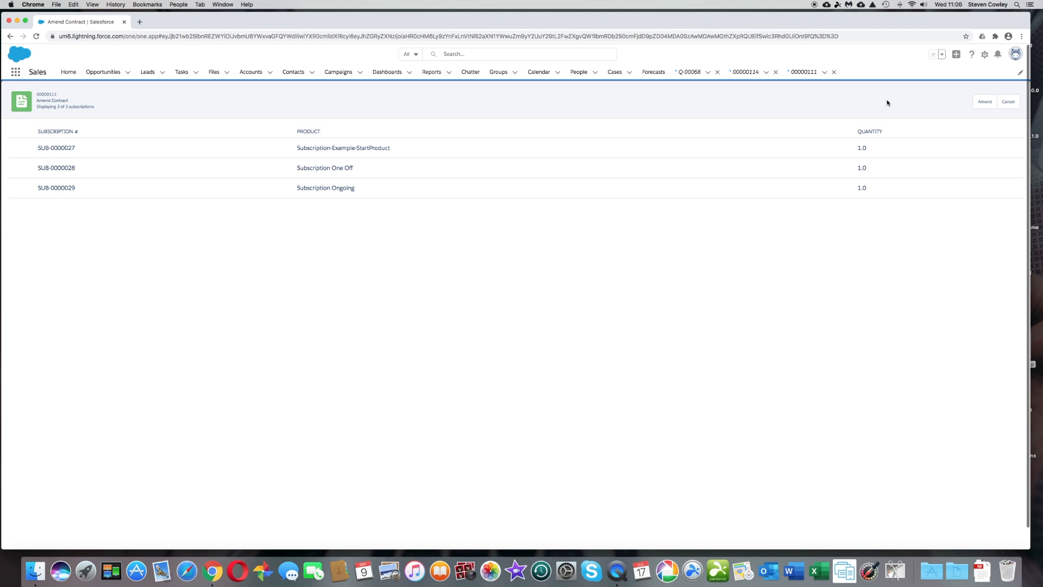
left_click(982, 105)
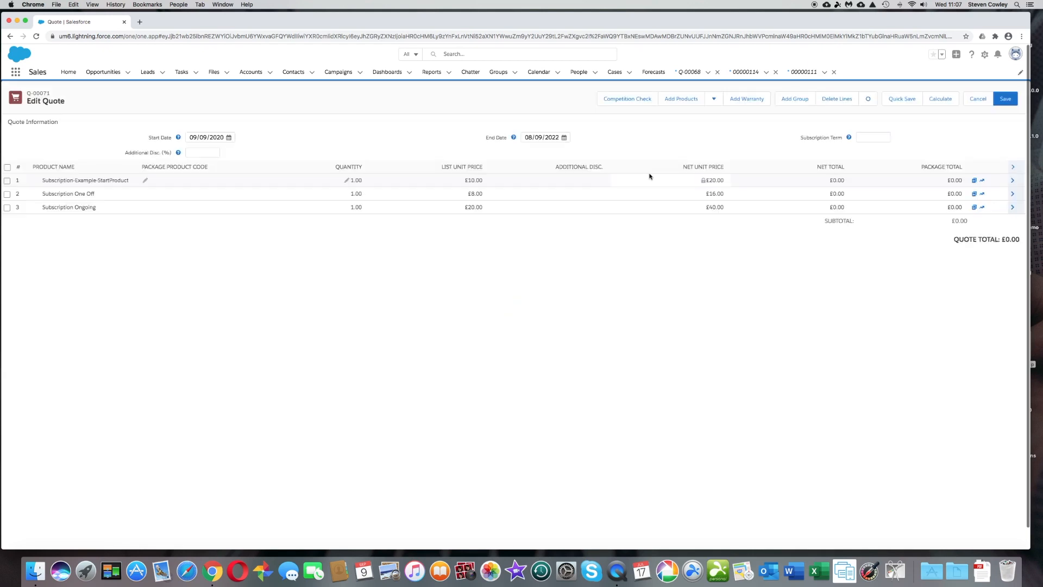
Step: Set the quantity of the Subscription Ongoing line to 3 in the amendment quote
left_click(348, 208)
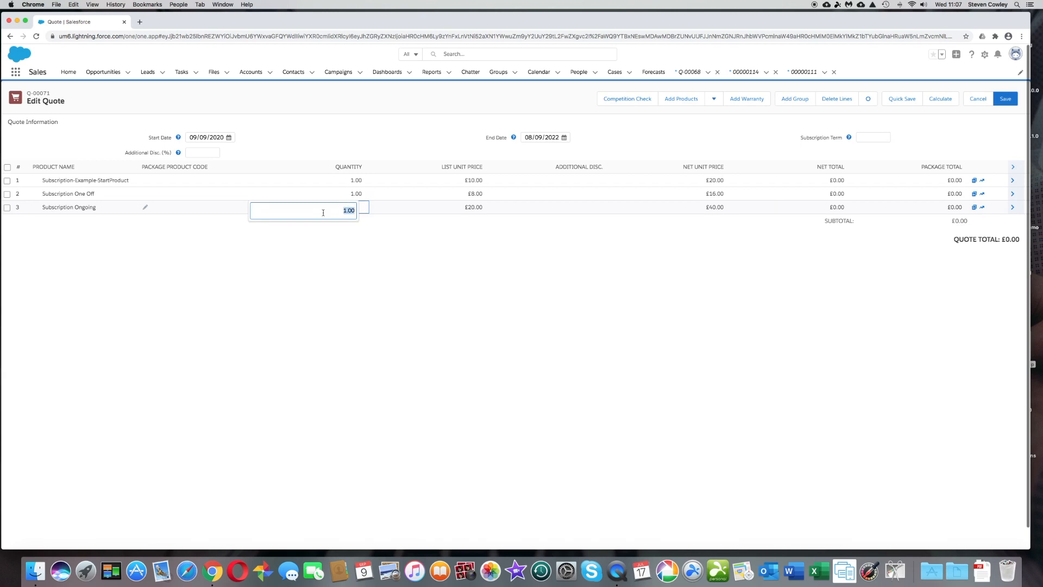
type("3")
left_click(385, 261)
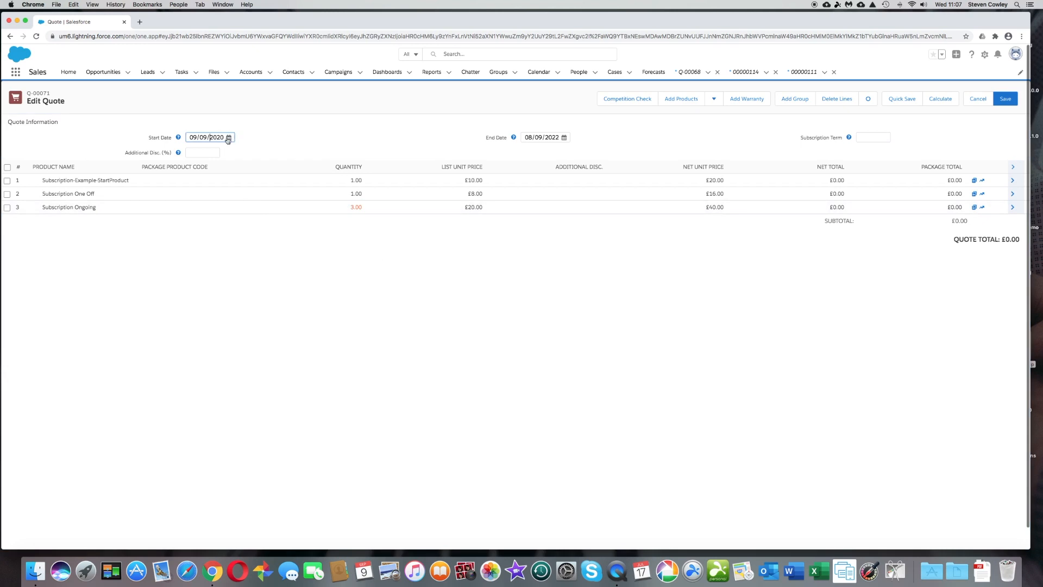
Step: Set the amendment quote's start date to 09/09/2021, then recalculate and save the quote
left_click(229, 138)
left_click(294, 151)
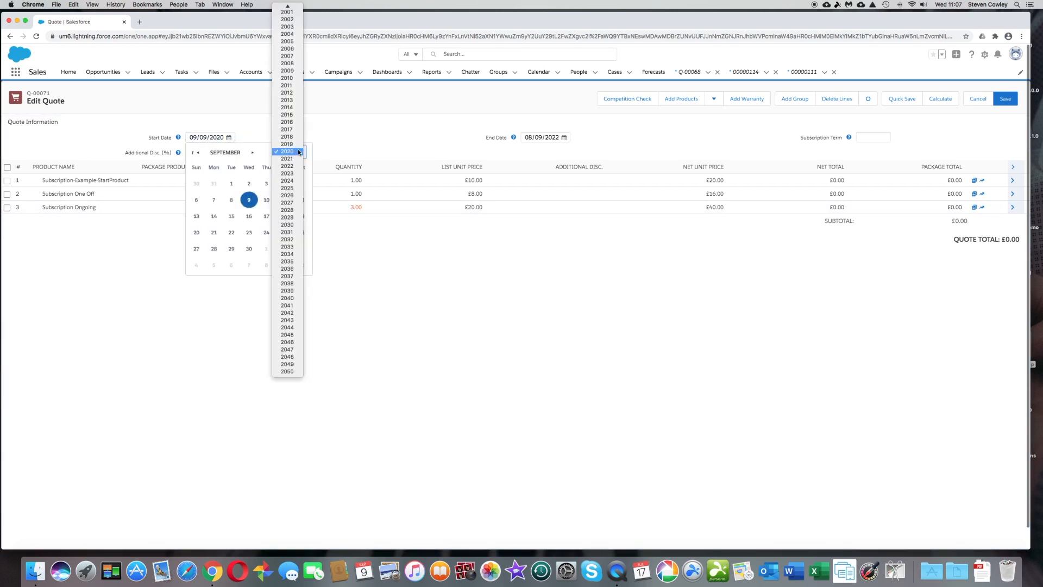
left_click(291, 159)
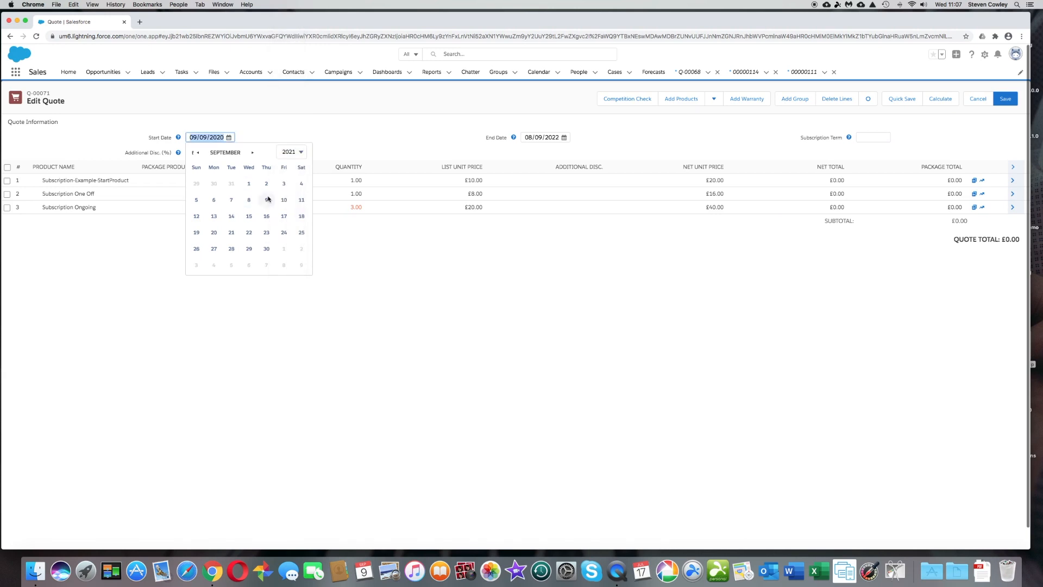
left_click(267, 200)
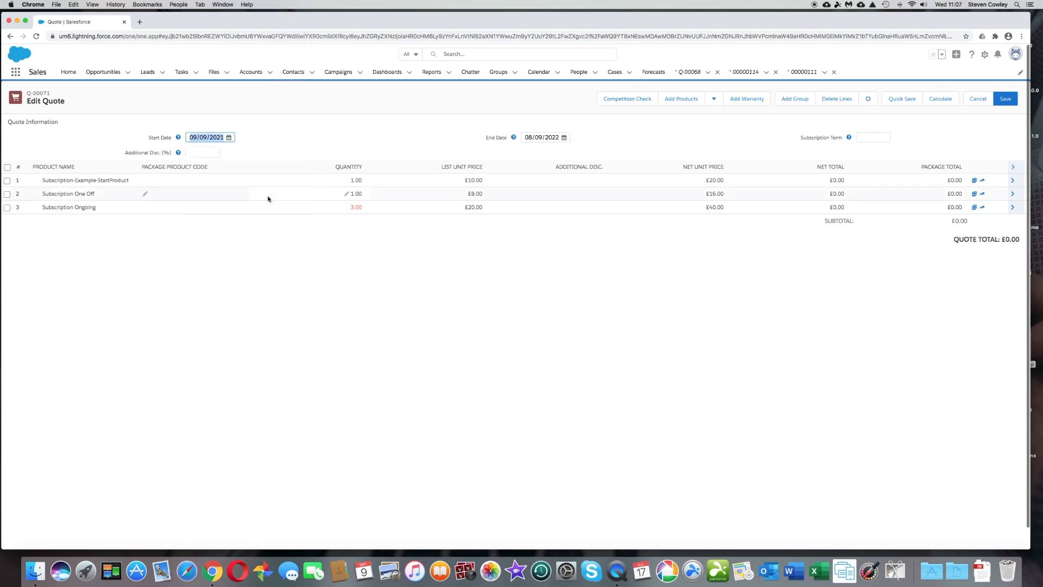
left_click(946, 103)
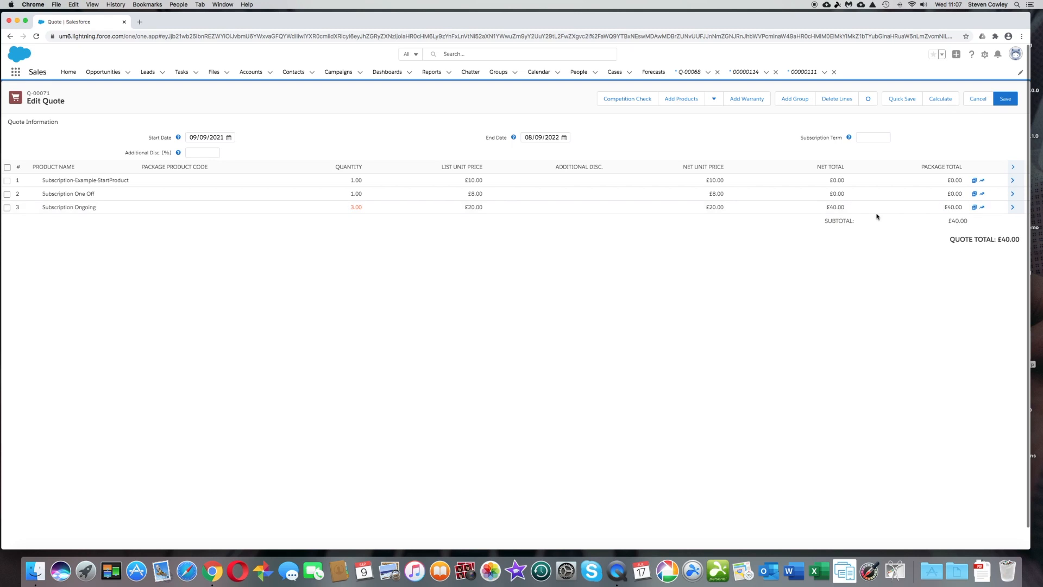
left_click(1005, 100)
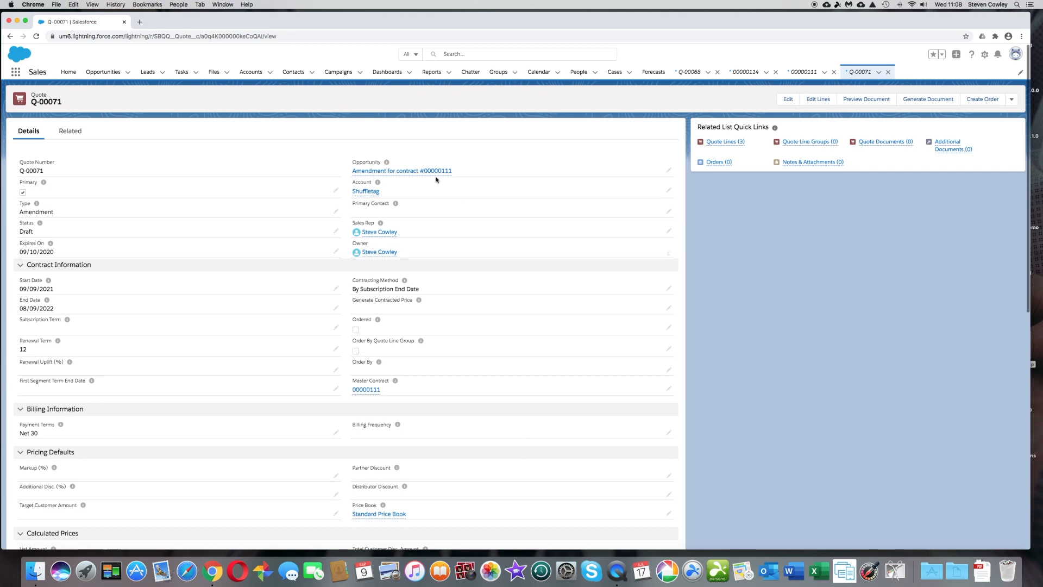
Step: Mark the amendment quote as Ordered in its contract information and save
mouse_move(436, 177)
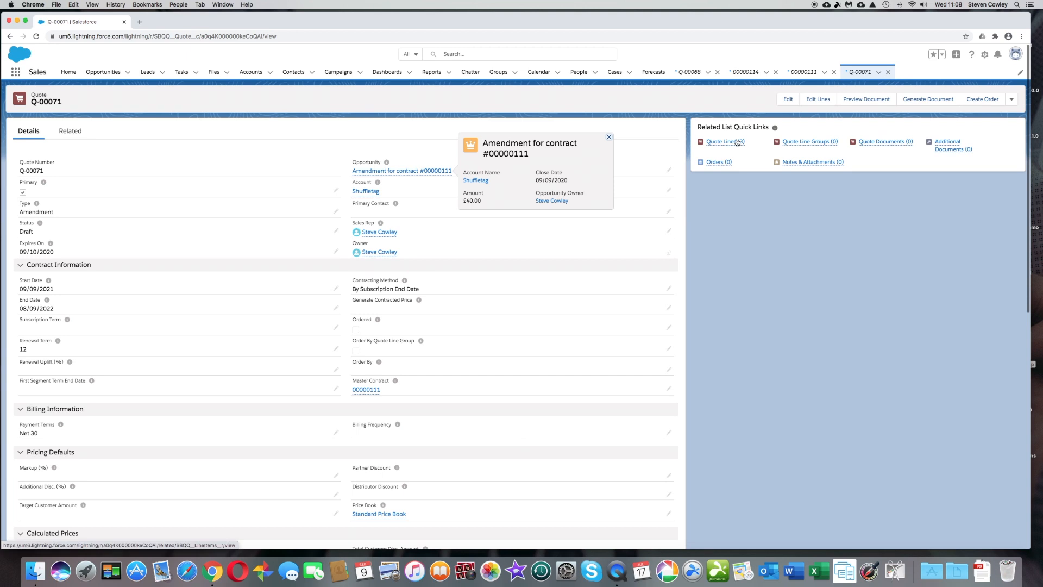
mouse_move(737, 142)
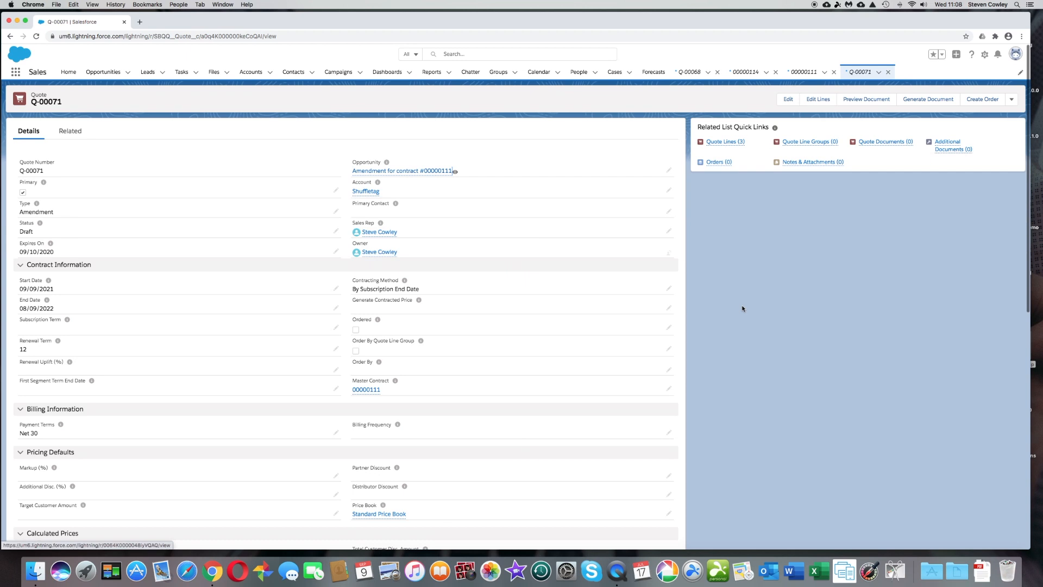
left_click(669, 329)
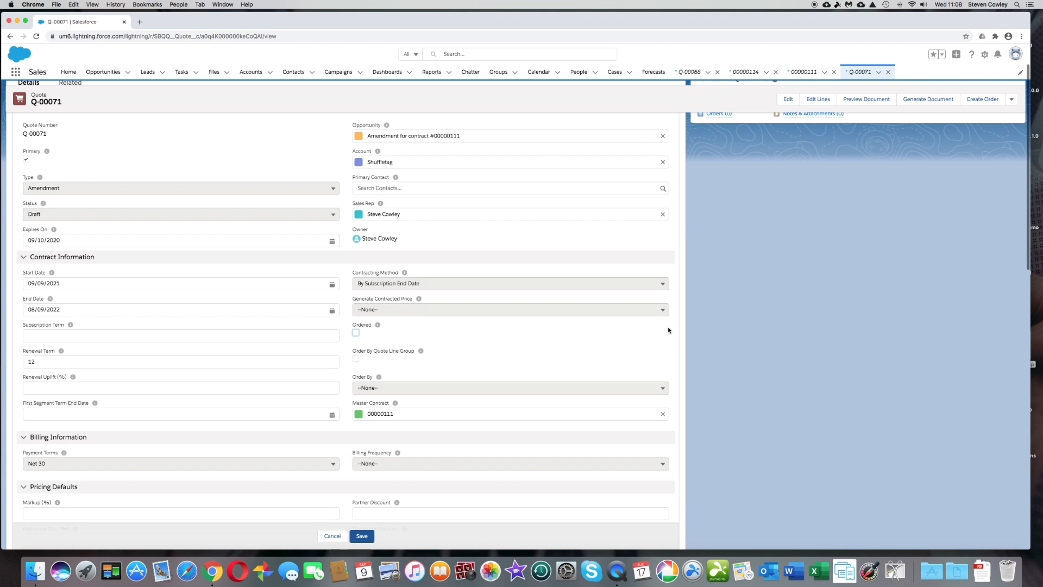
left_click(356, 332)
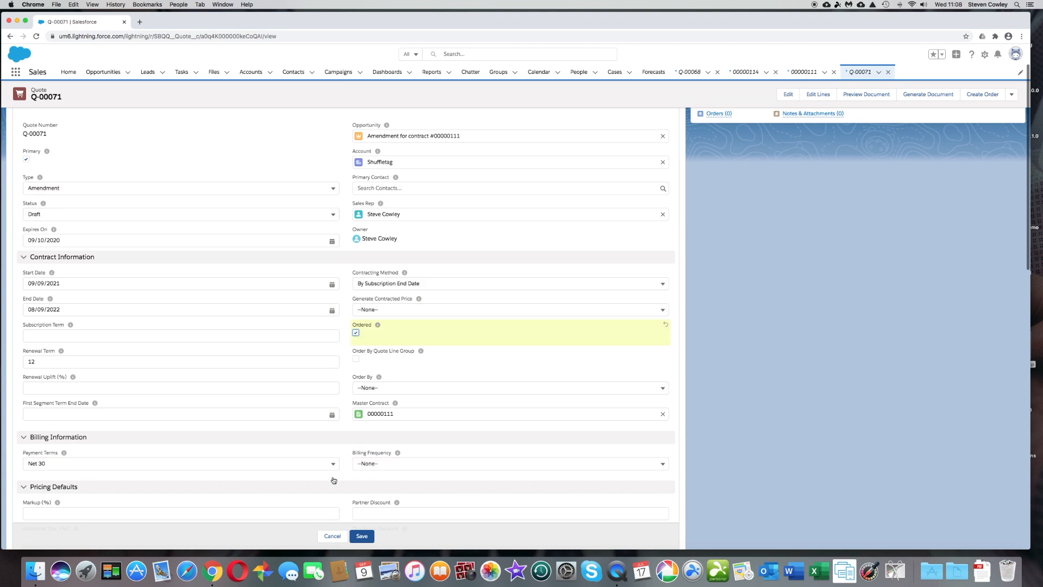
left_click(362, 536)
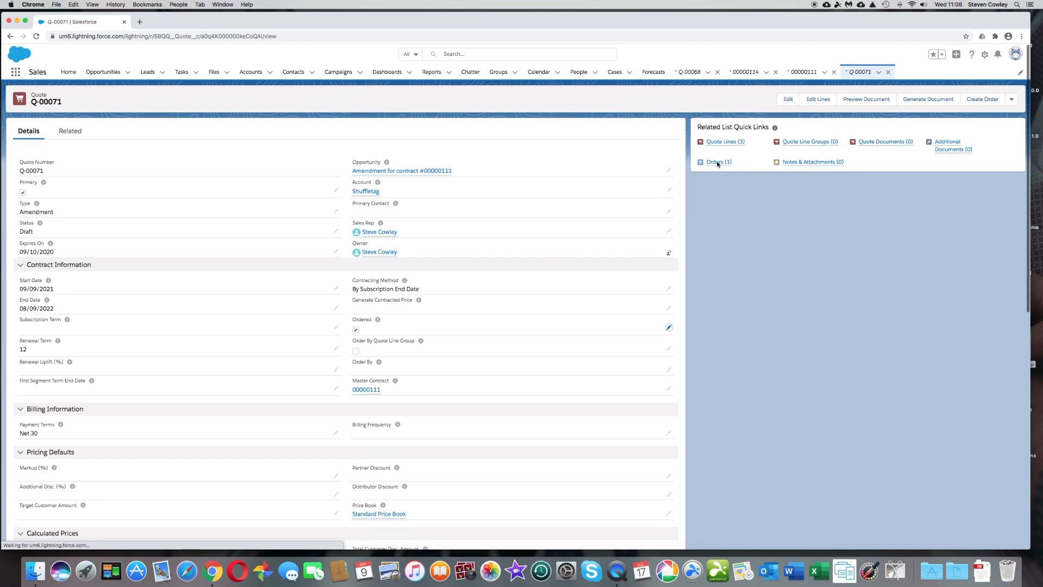
Step: Open the draft order generated from the amendment quote and activate it
left_click(716, 162)
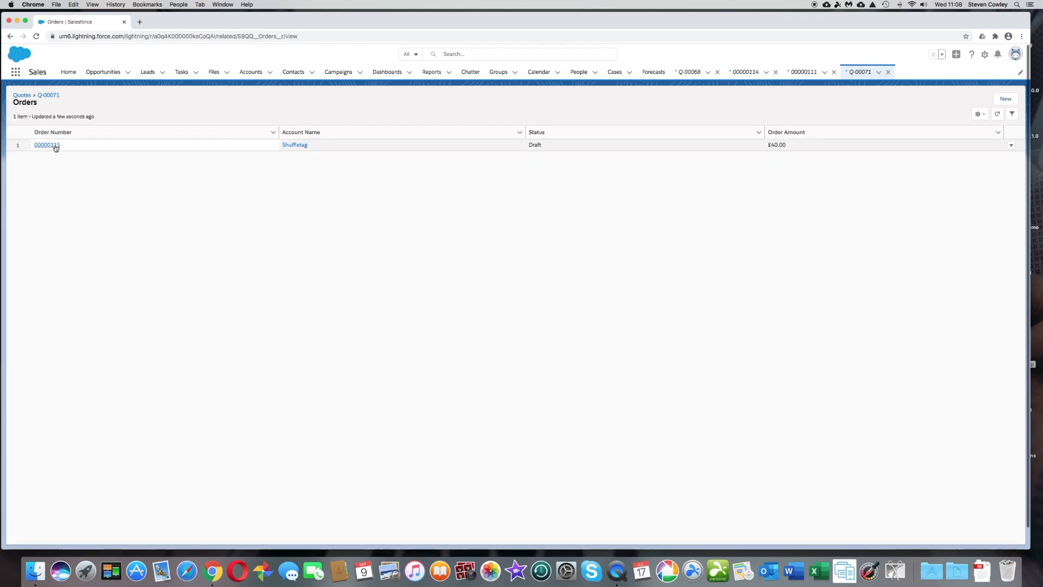
left_click(54, 147)
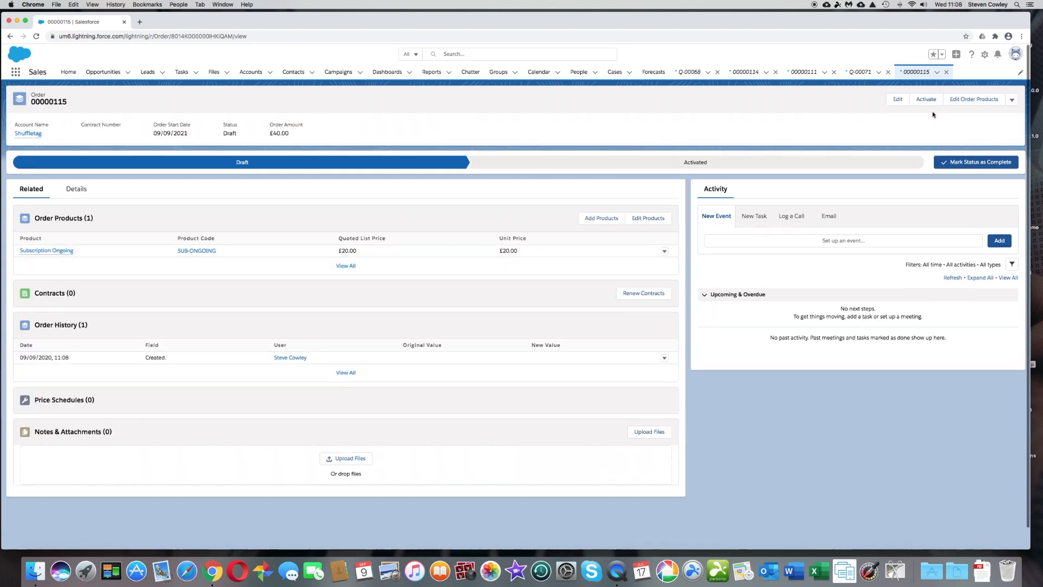
left_click(926, 100)
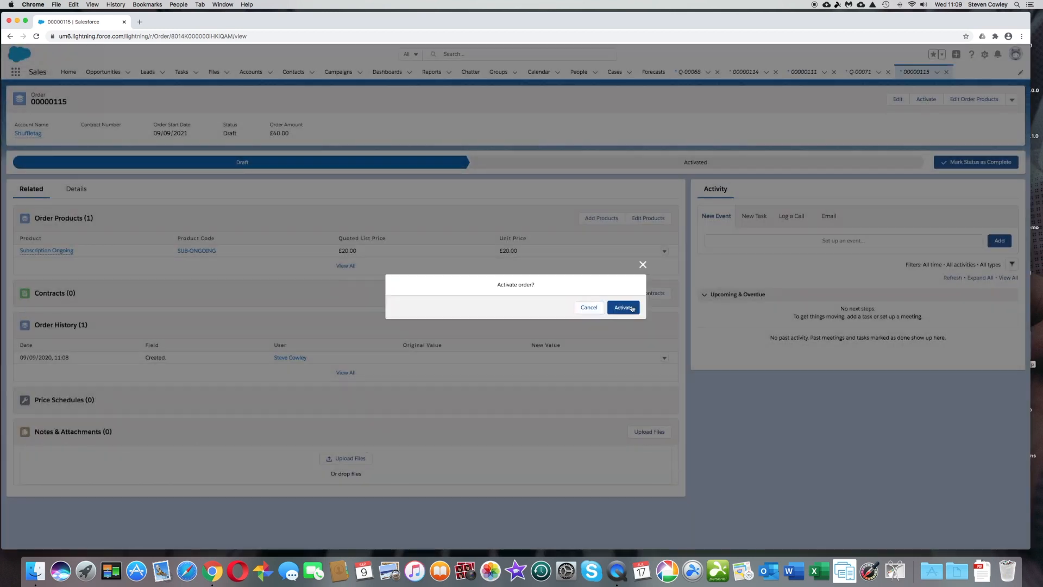
left_click(631, 307)
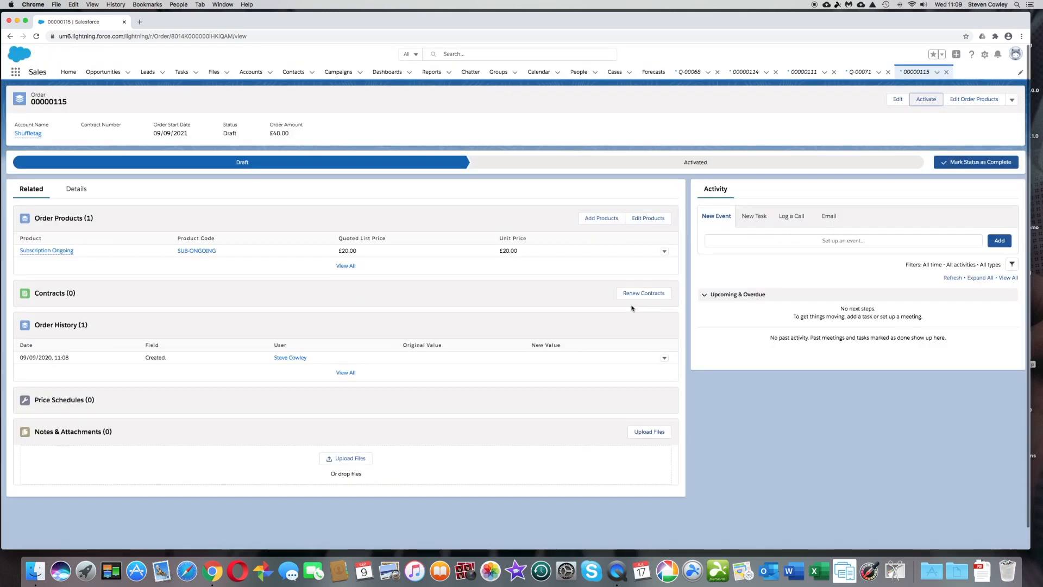
Step: Mark the activated amendment order as Contracted in its contract information and save
left_click(72, 191)
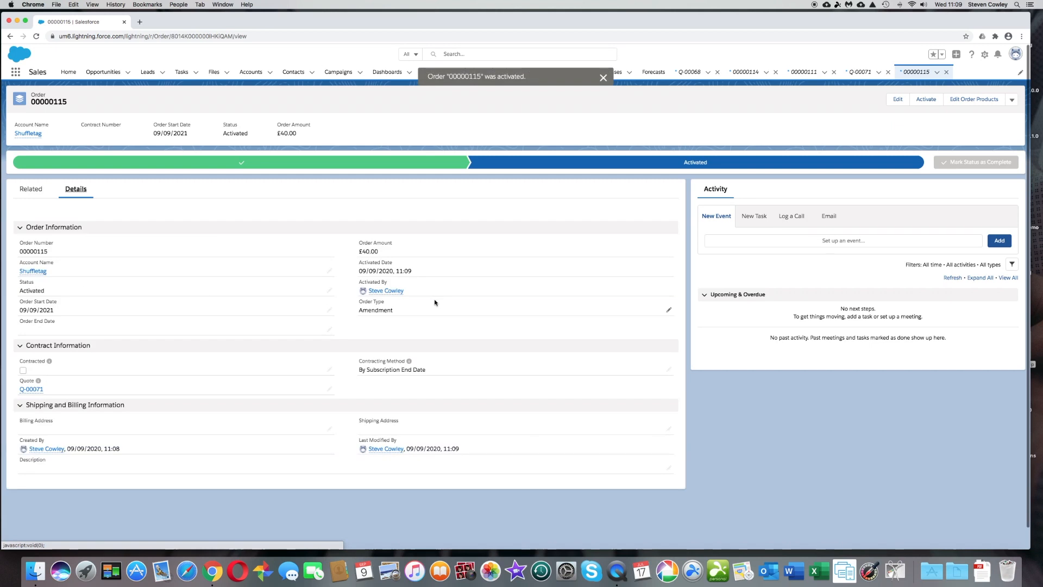
left_click(328, 372)
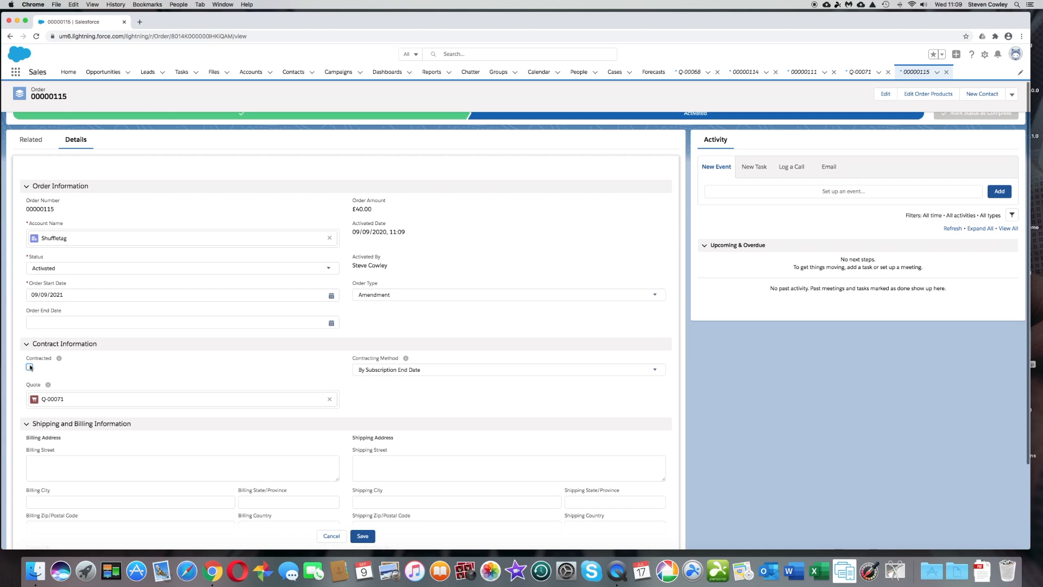
left_click(30, 367)
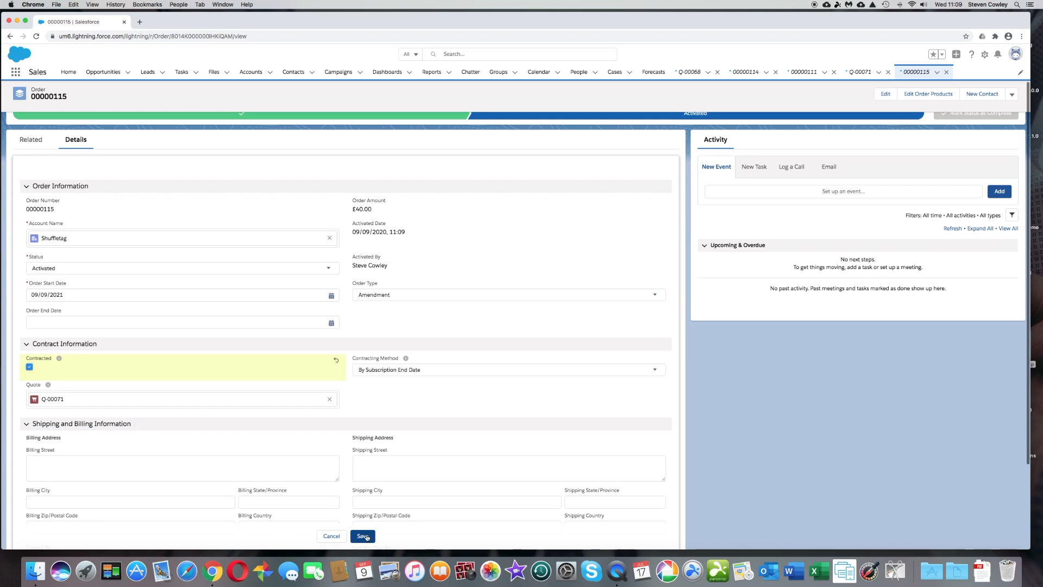
left_click(363, 536)
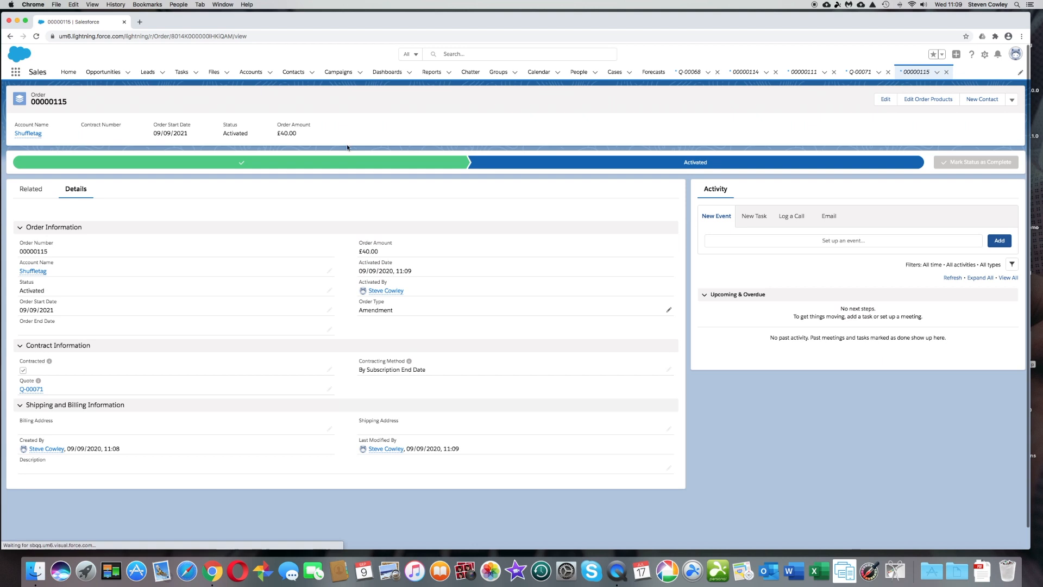
Step: Open the Shuffletag account from the order and review its full list of subscriptions
left_click(28, 134)
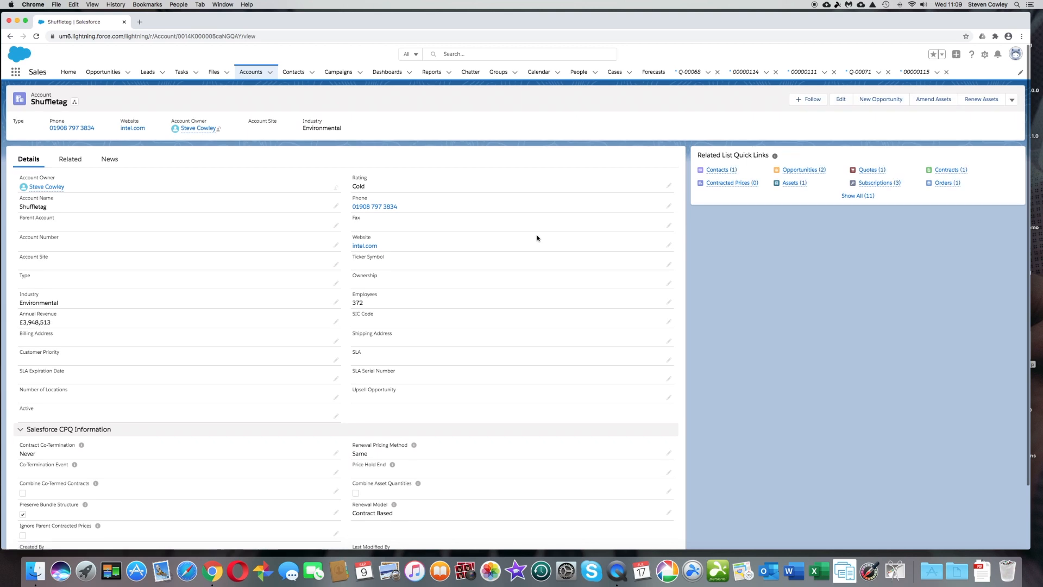
left_click(951, 172)
mouse_move(951, 174)
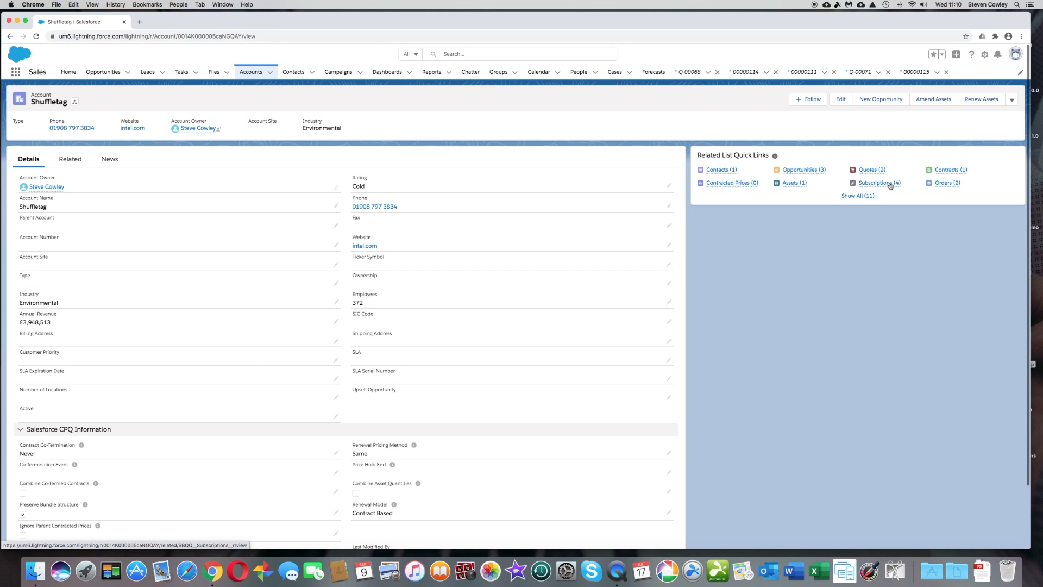
mouse_move(890, 186)
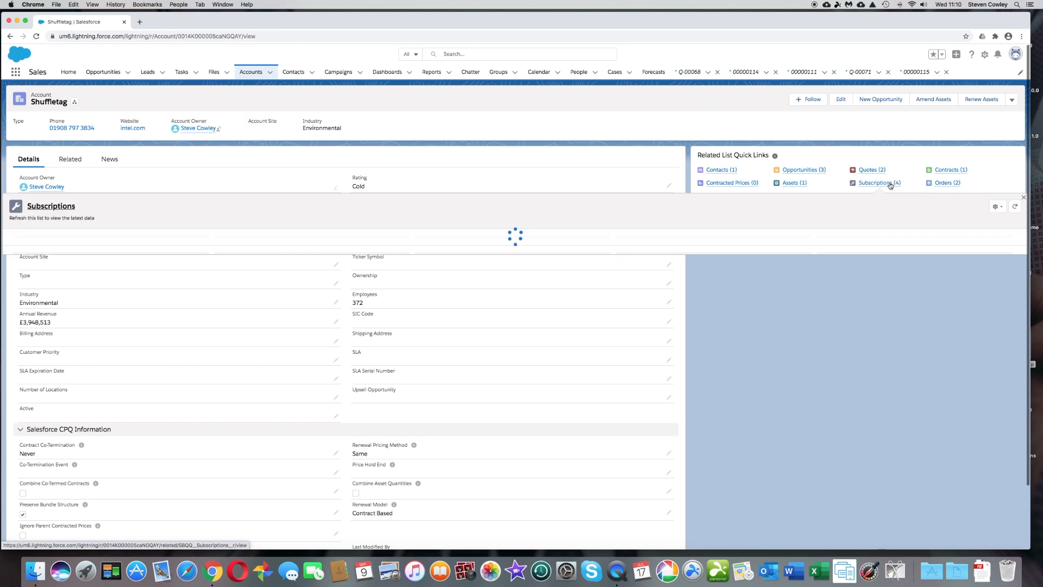
left_click(890, 186)
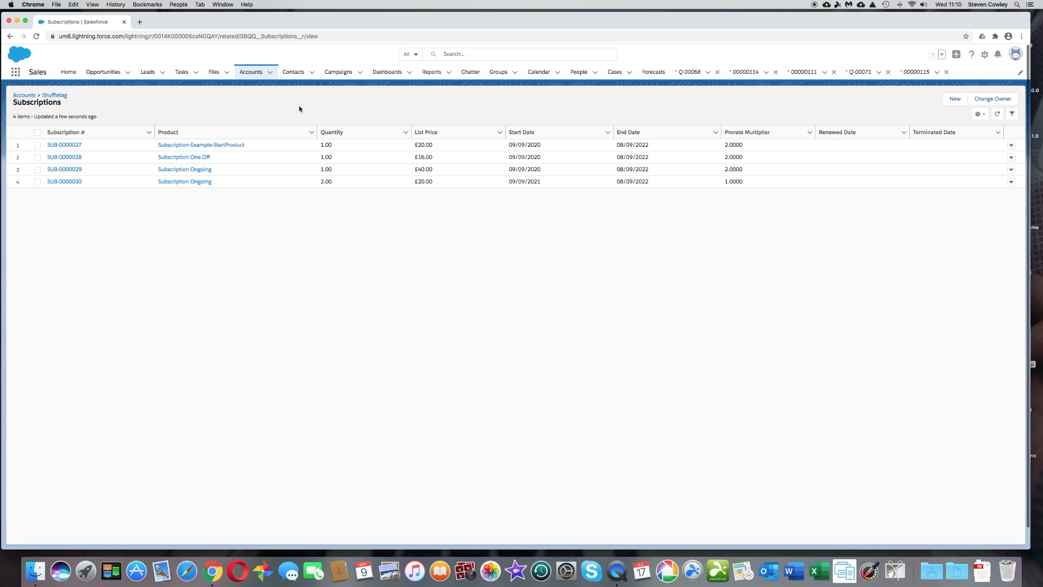
Step: Return to the Shuffletag account and open its Renewal Opportunity to review the amount and products
left_click(53, 95)
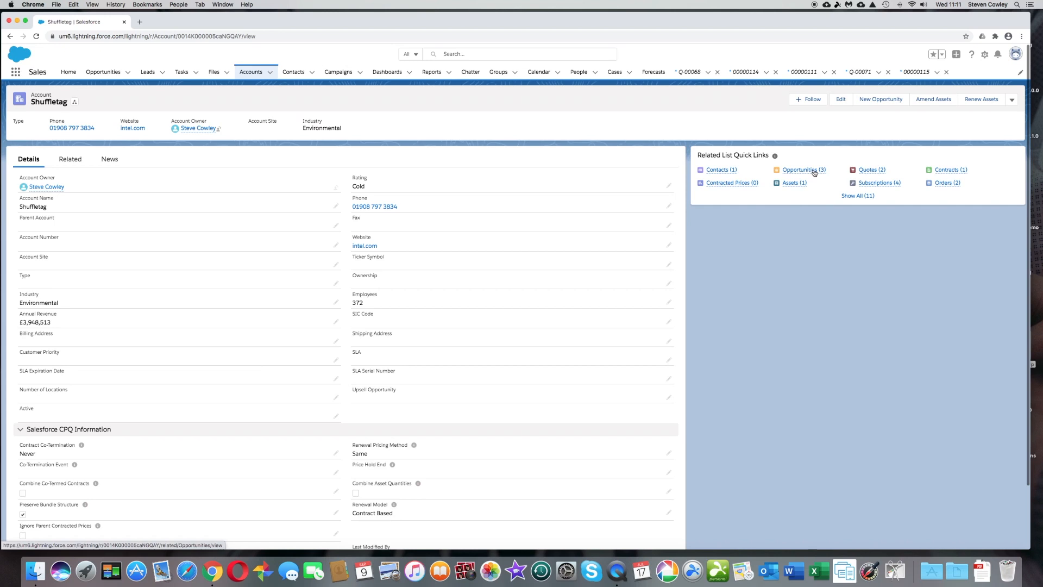
mouse_move(815, 173)
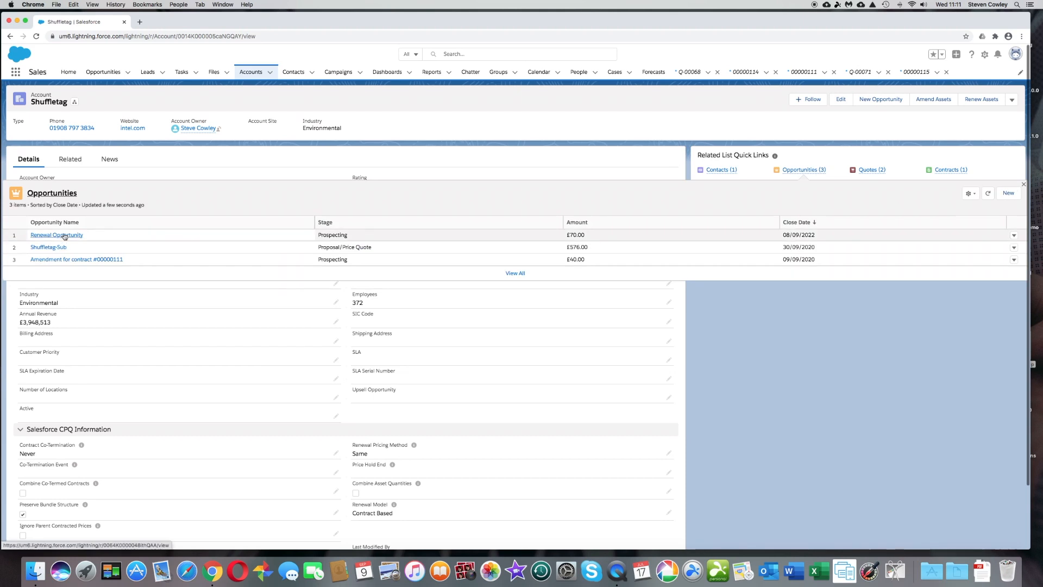
left_click(63, 237)
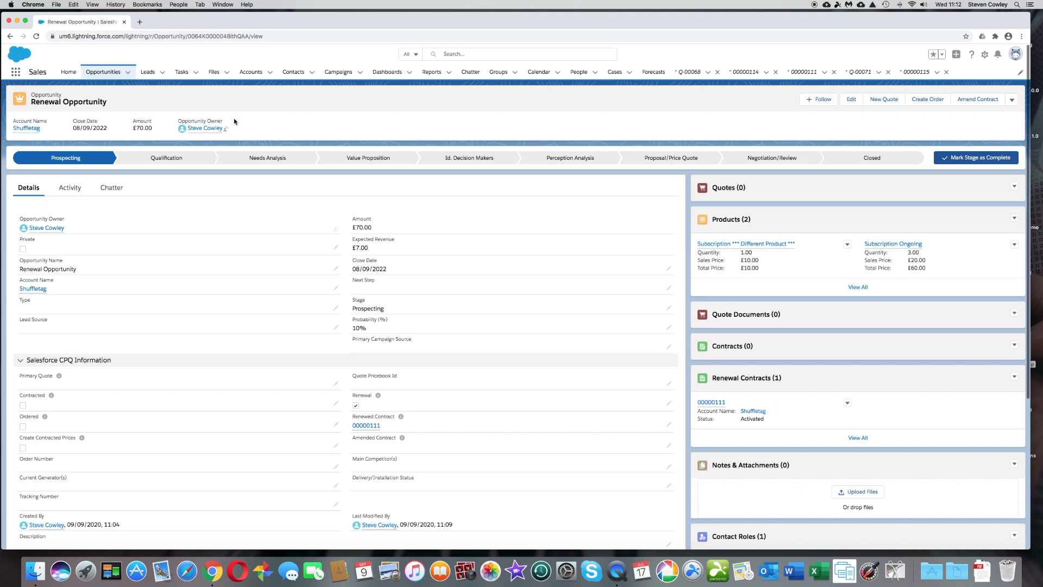
Step: Open the renewal contract linked to the Renewal Opportunity, enable Renewal Quoted and save
left_click(717, 402)
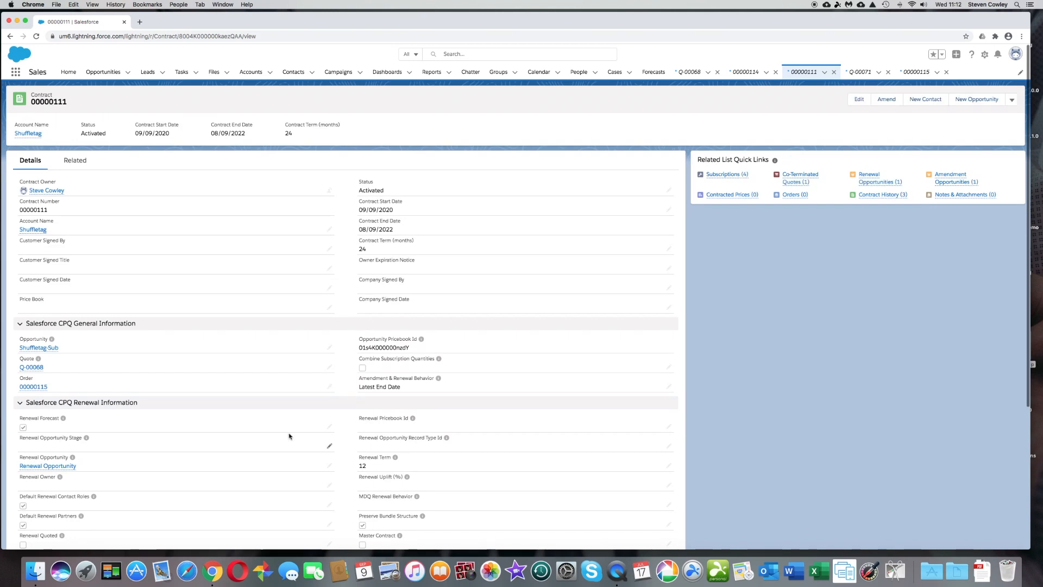
scroll(290, 436, "down", 2)
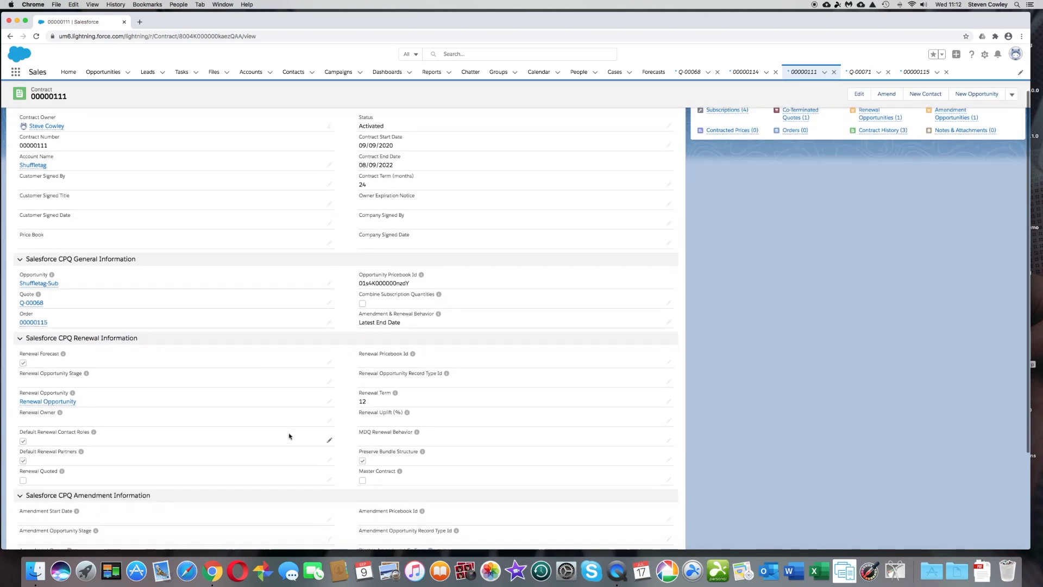
scroll(289, 436, "down", 1)
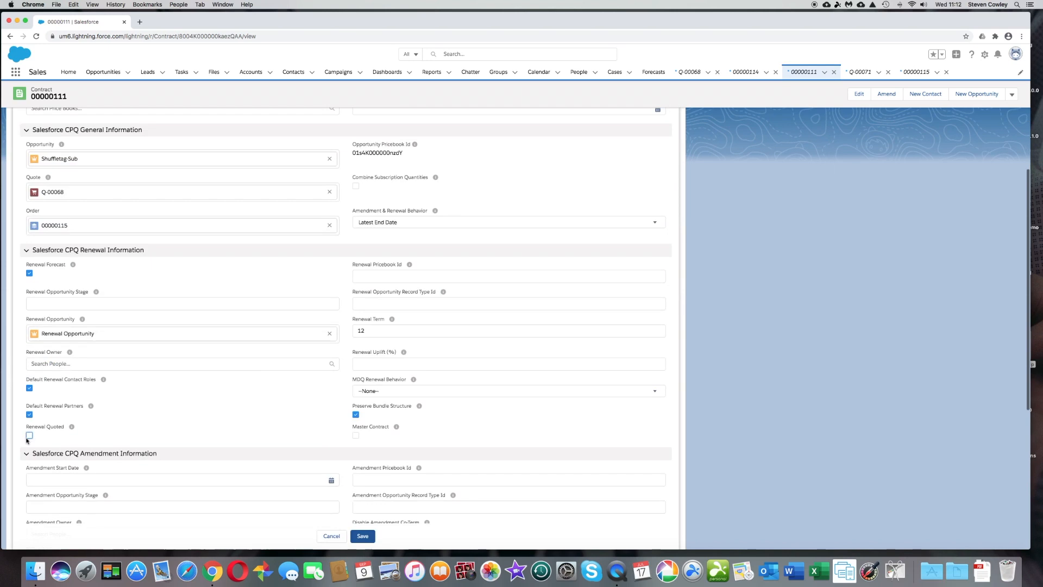
left_click(29, 435)
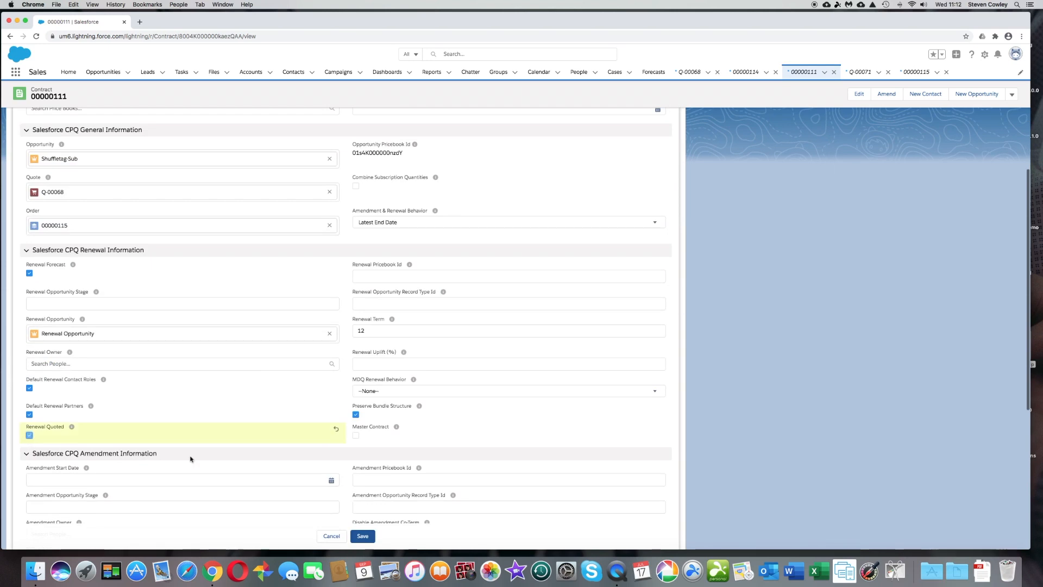
left_click(362, 537)
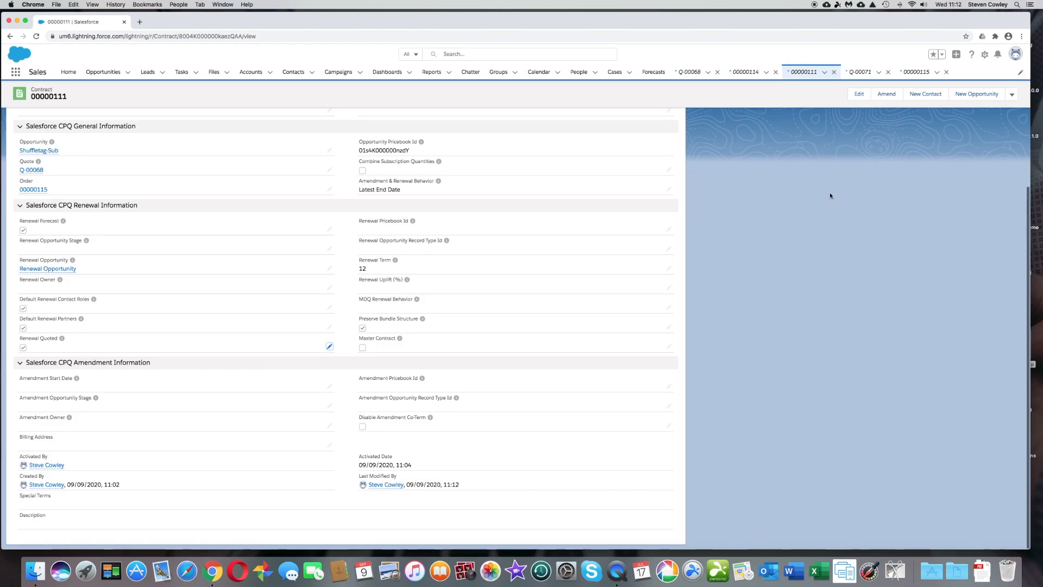
Step: Open the contract's co-terminated quote and review its quote lines
scroll(829, 193, "up", 5)
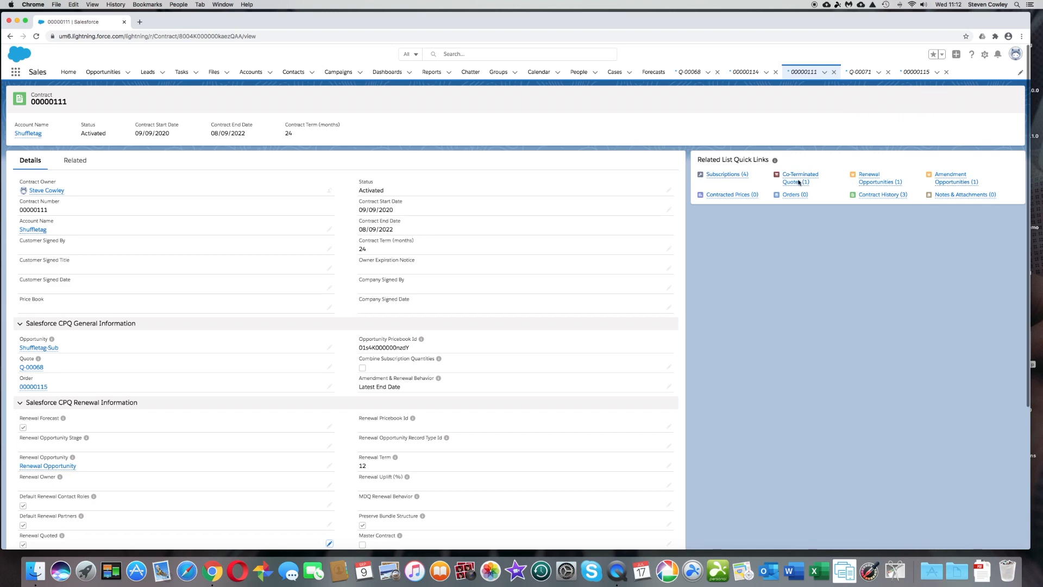
left_click(802, 178)
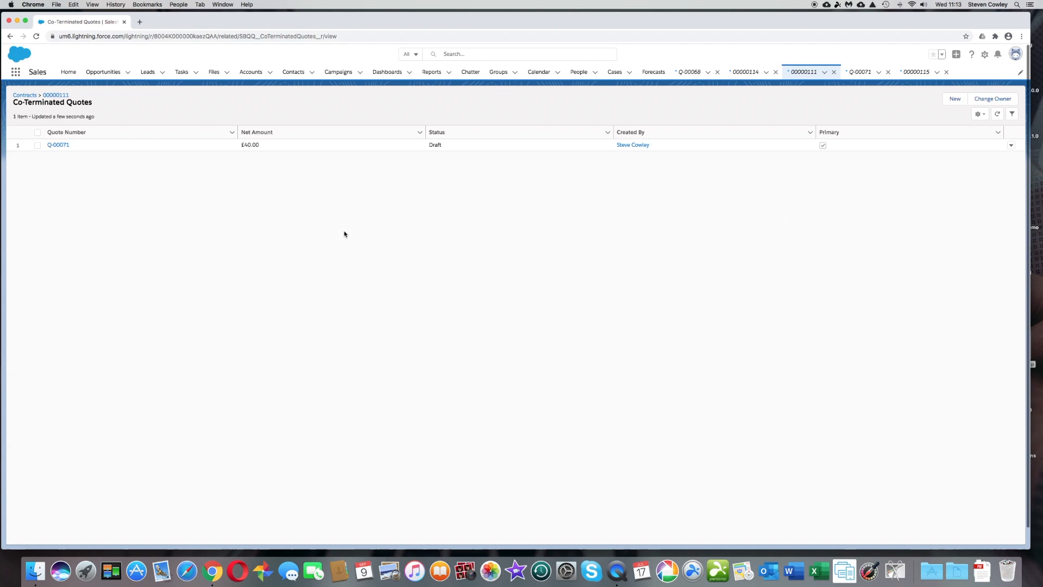
left_click(59, 145)
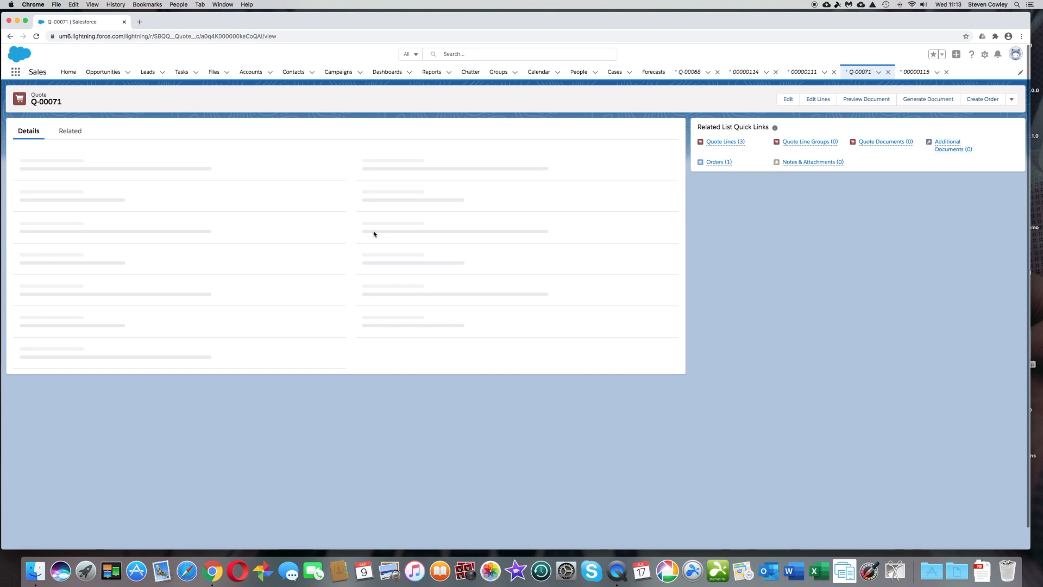
left_click(711, 140)
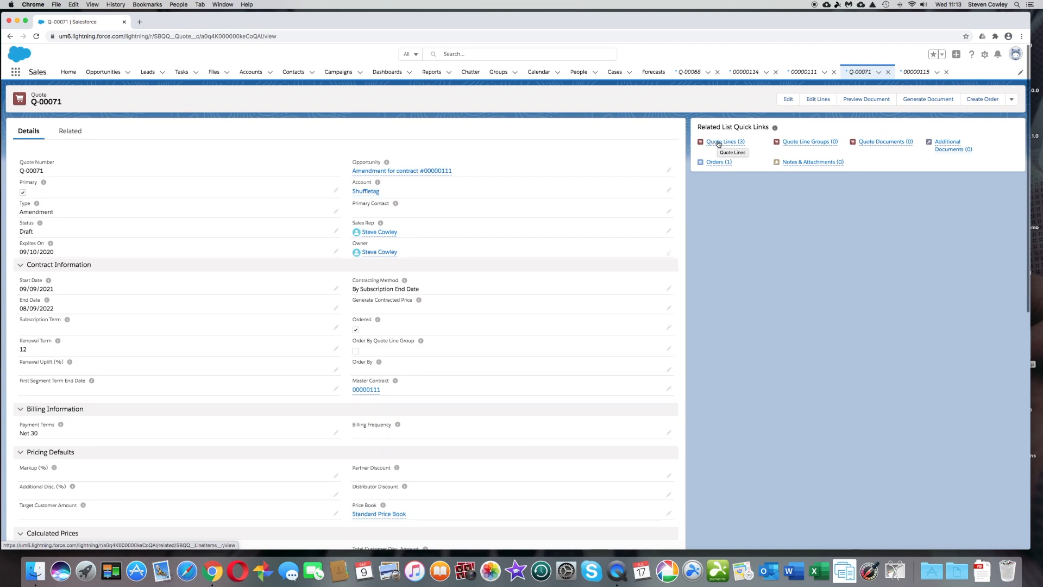
left_click(718, 144)
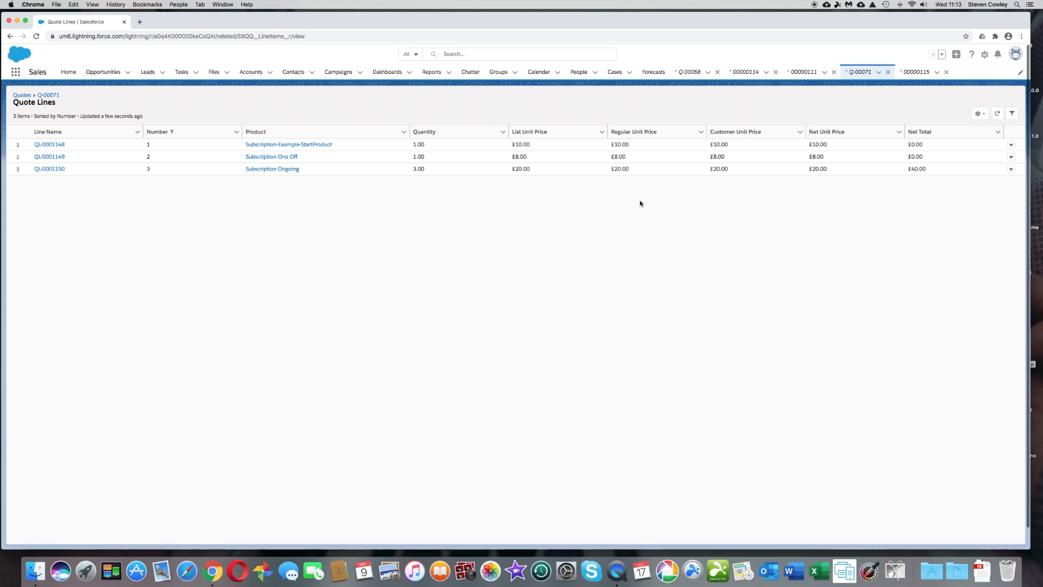
Step: Close the open amendment quote, contract and order records, keeping only the original quote open
left_click(889, 73)
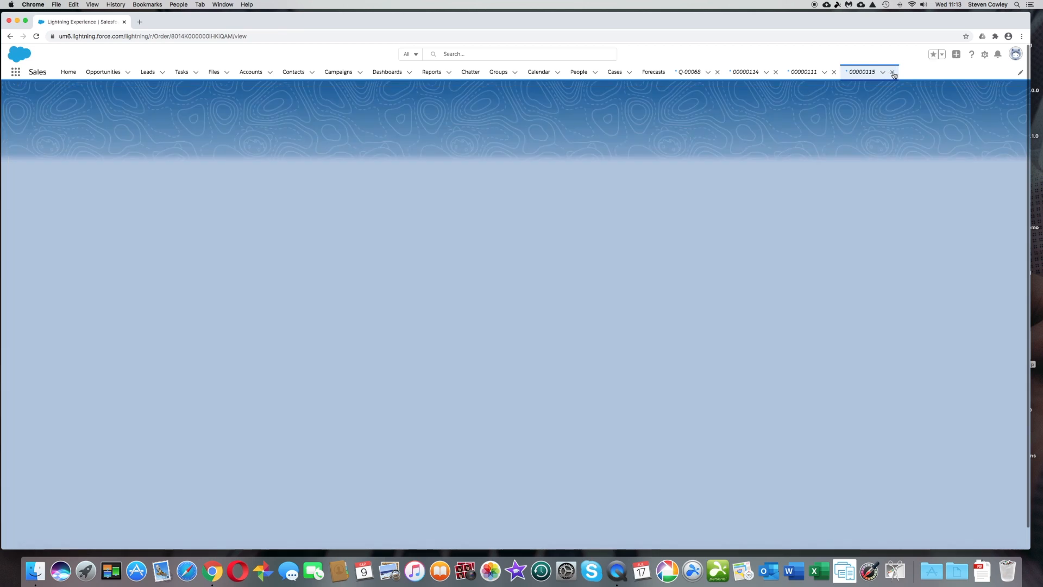
left_click(834, 73)
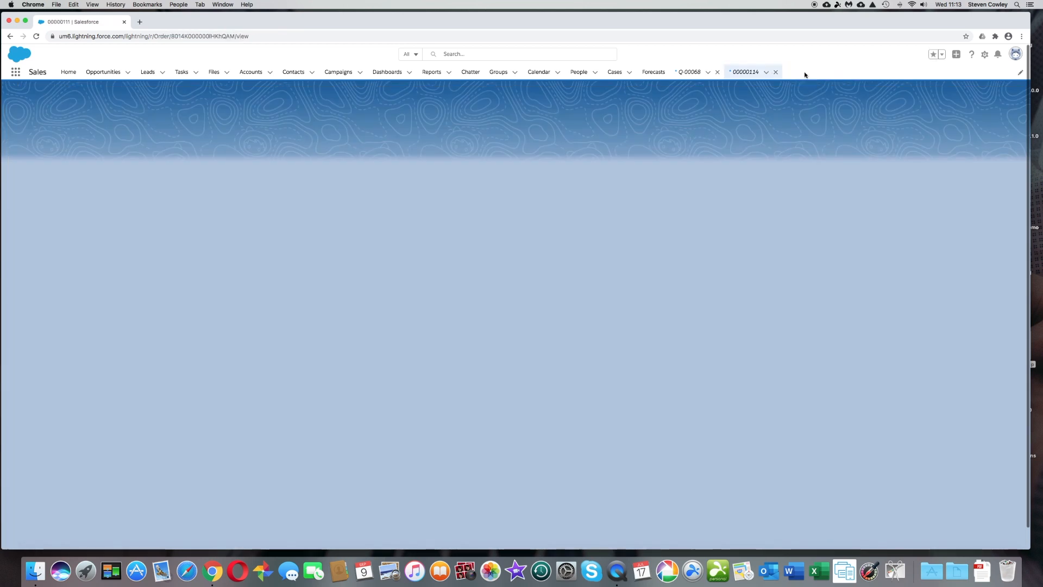
left_click(775, 72)
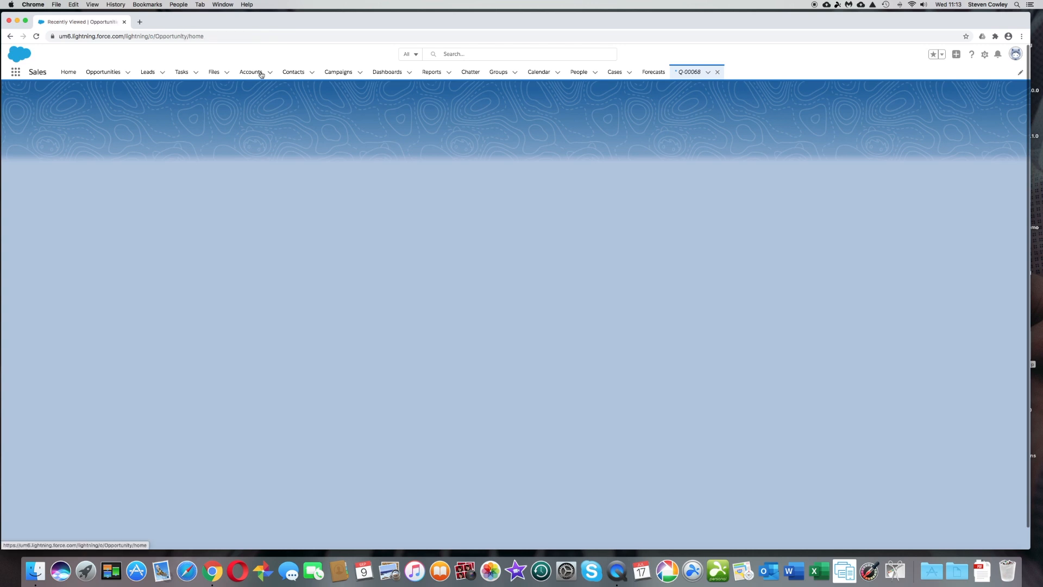
Step: Open the newly generated renewal quote from the Shuffletag account's quotes and preview its quote lines
left_click(266, 71)
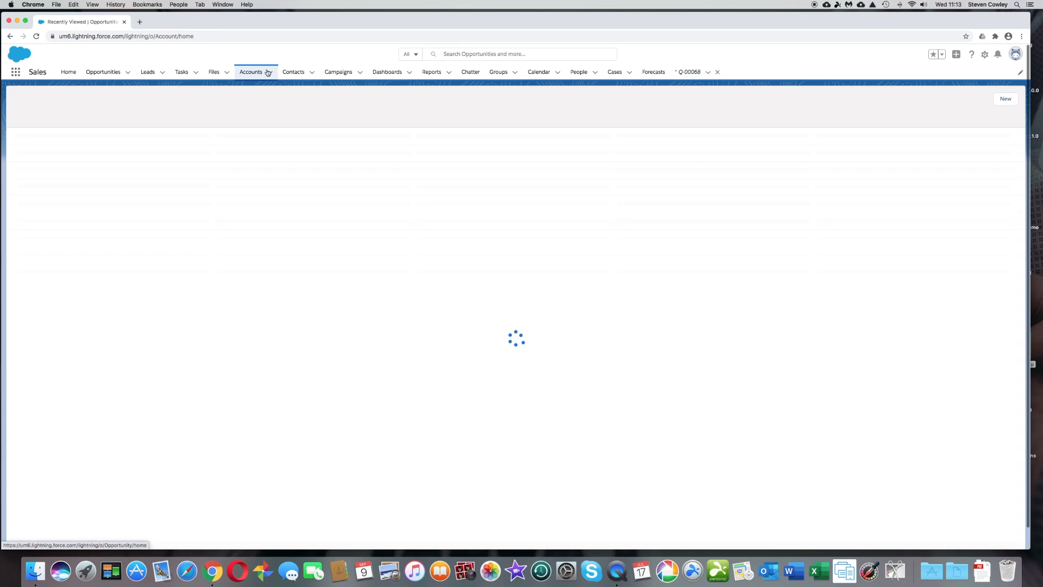
left_click(268, 72)
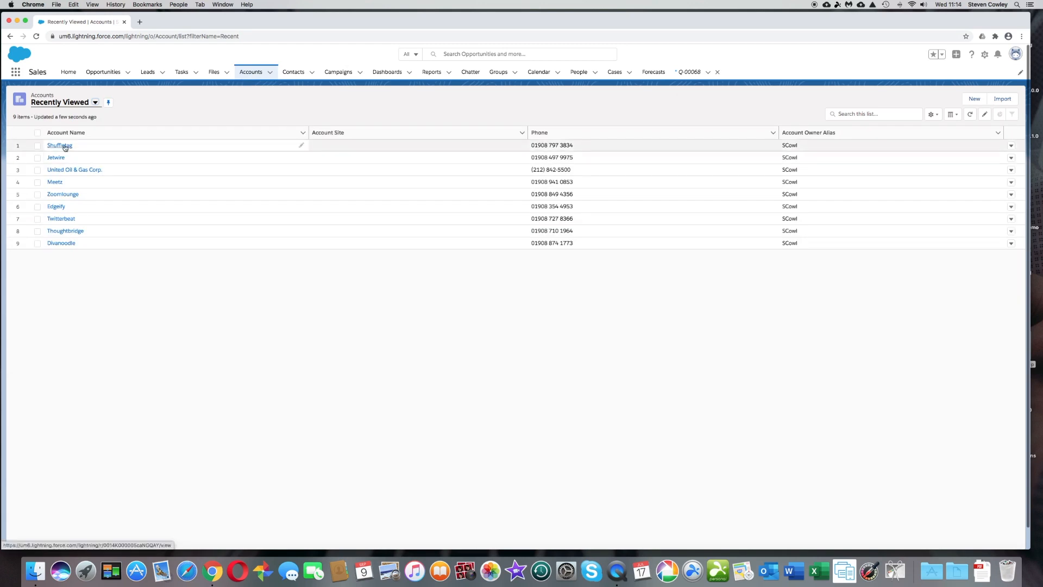
left_click(65, 147)
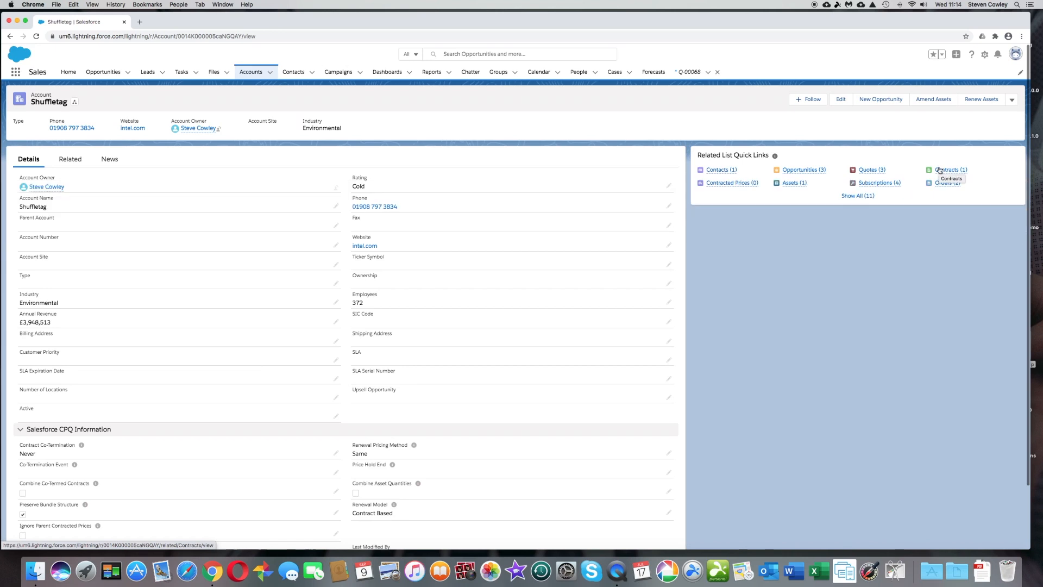
mouse_move(940, 170)
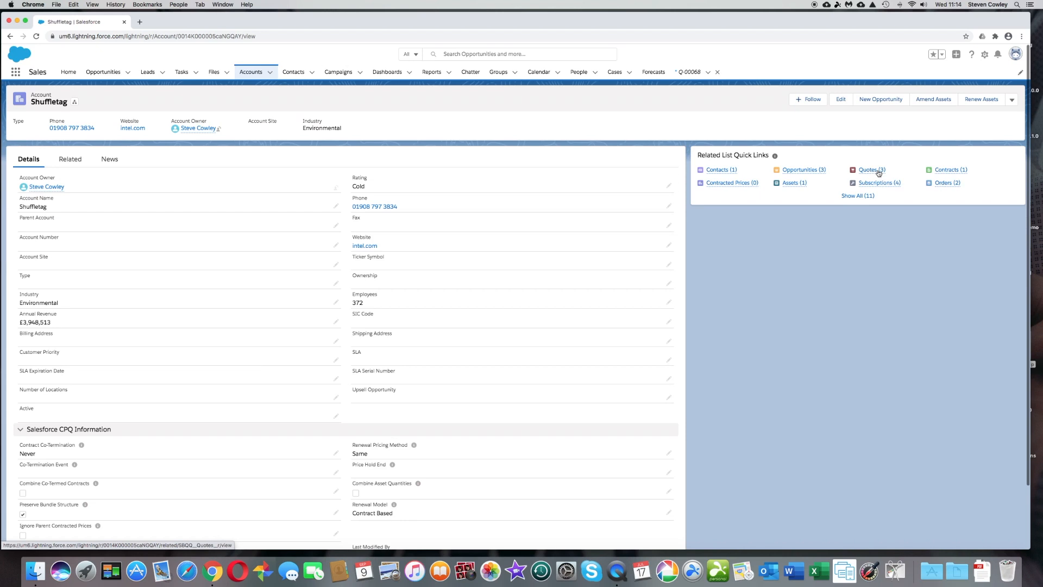
mouse_move(878, 170)
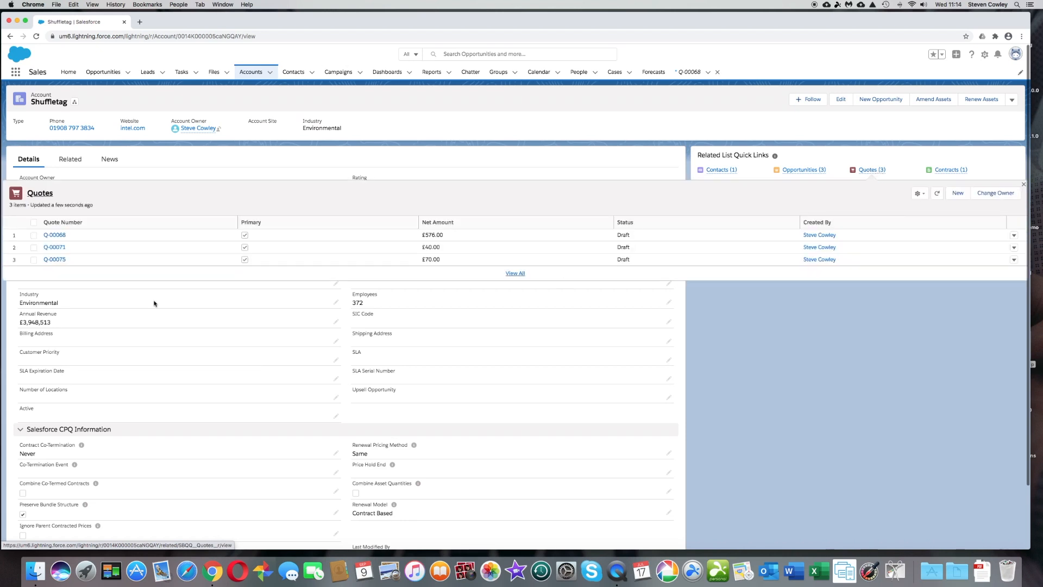
left_click(55, 260)
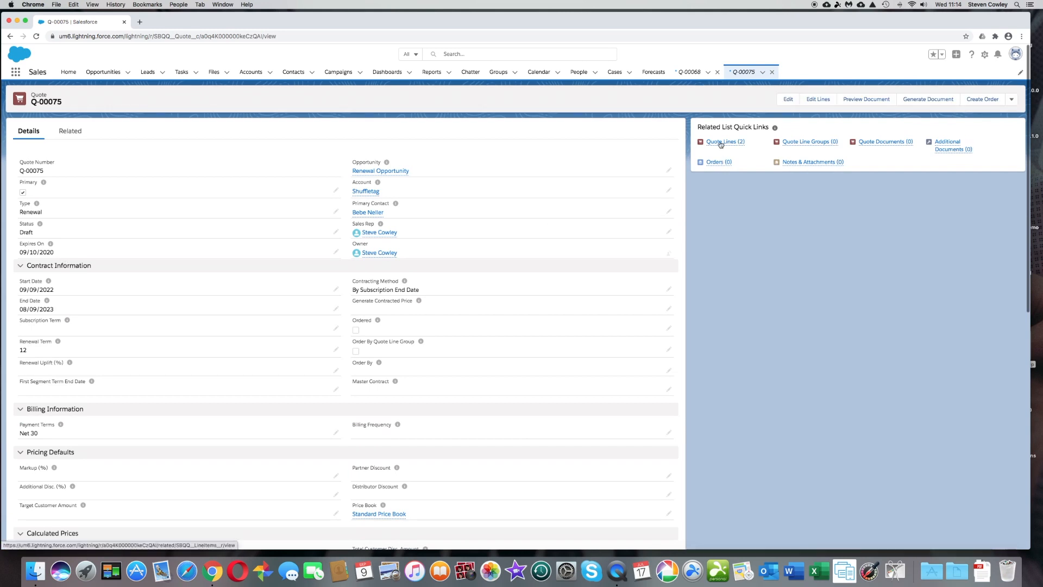
mouse_move(721, 144)
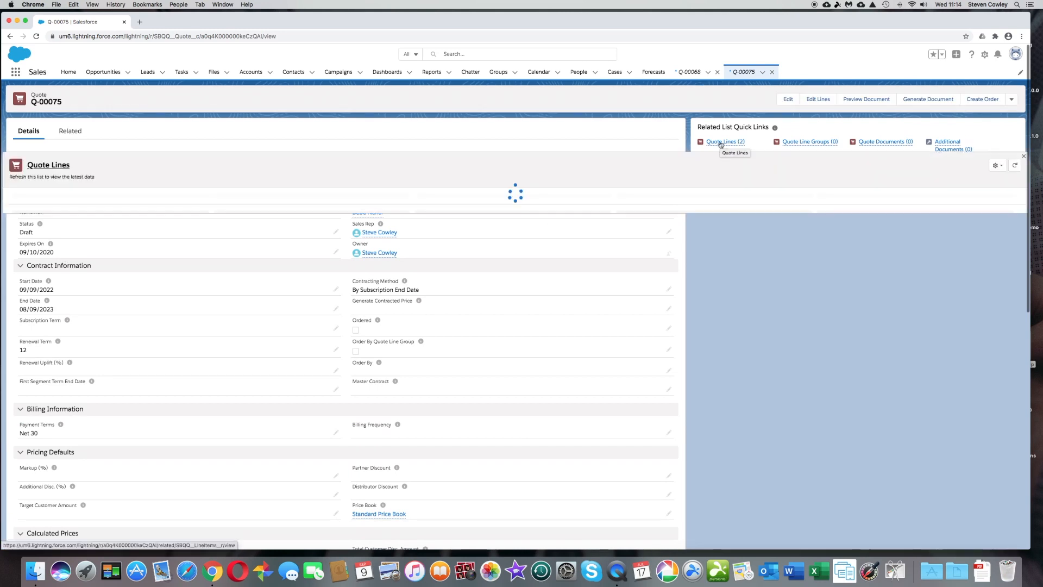